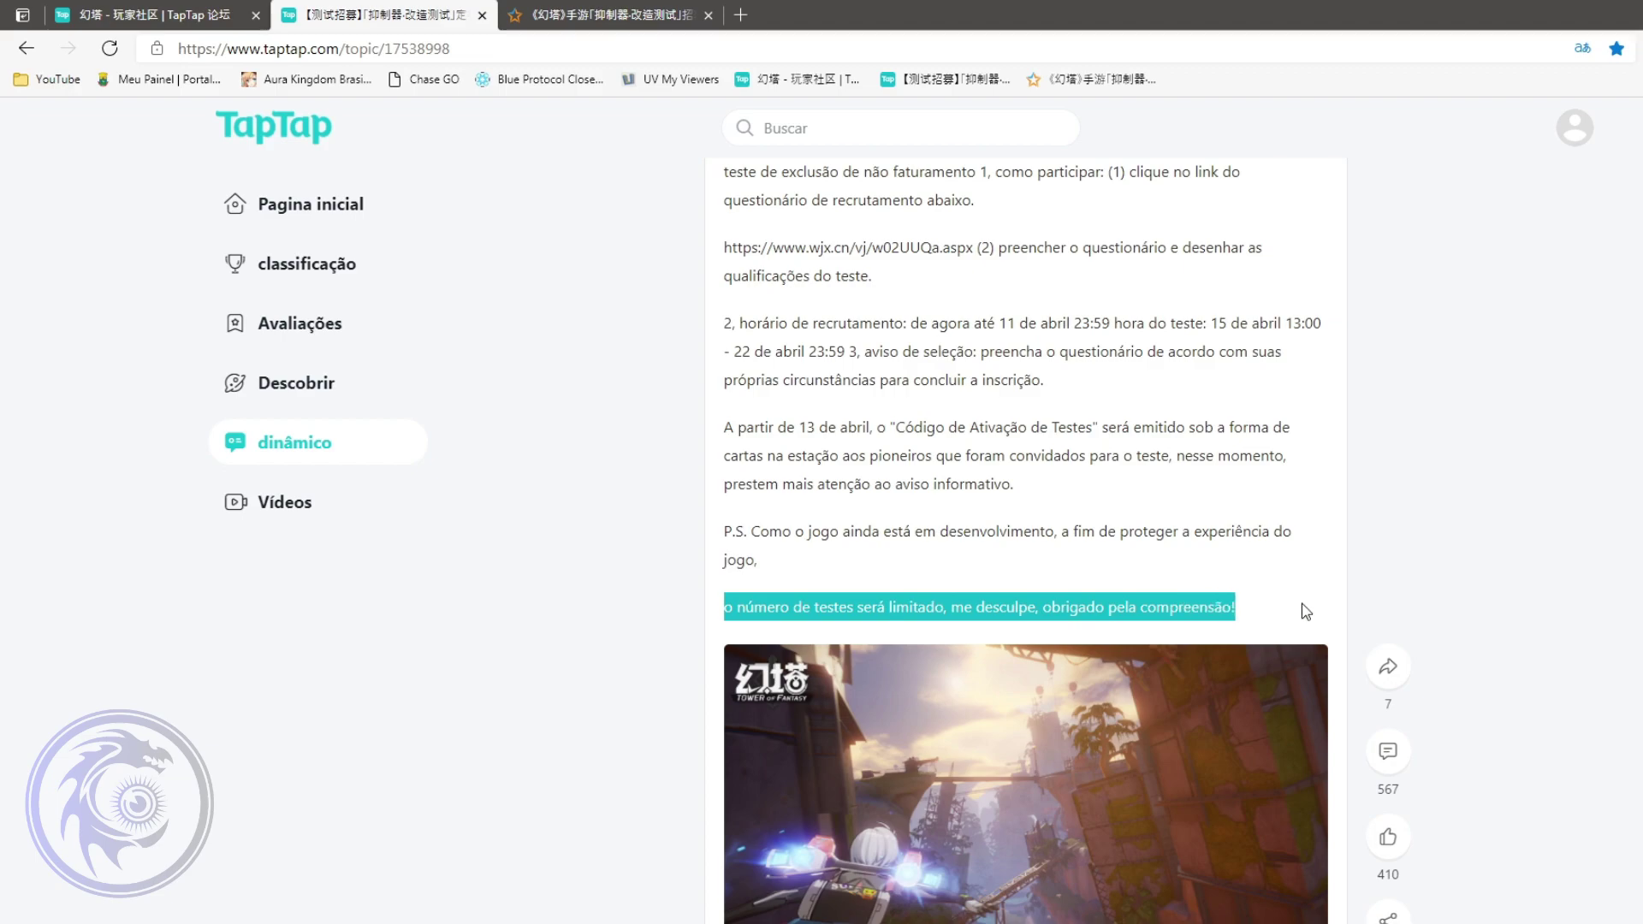
- Highlight the questionnaire link in the recruitment post and switch to the already open questionnaire page
{"action": "left_click", "coordinate": [1306, 611]}
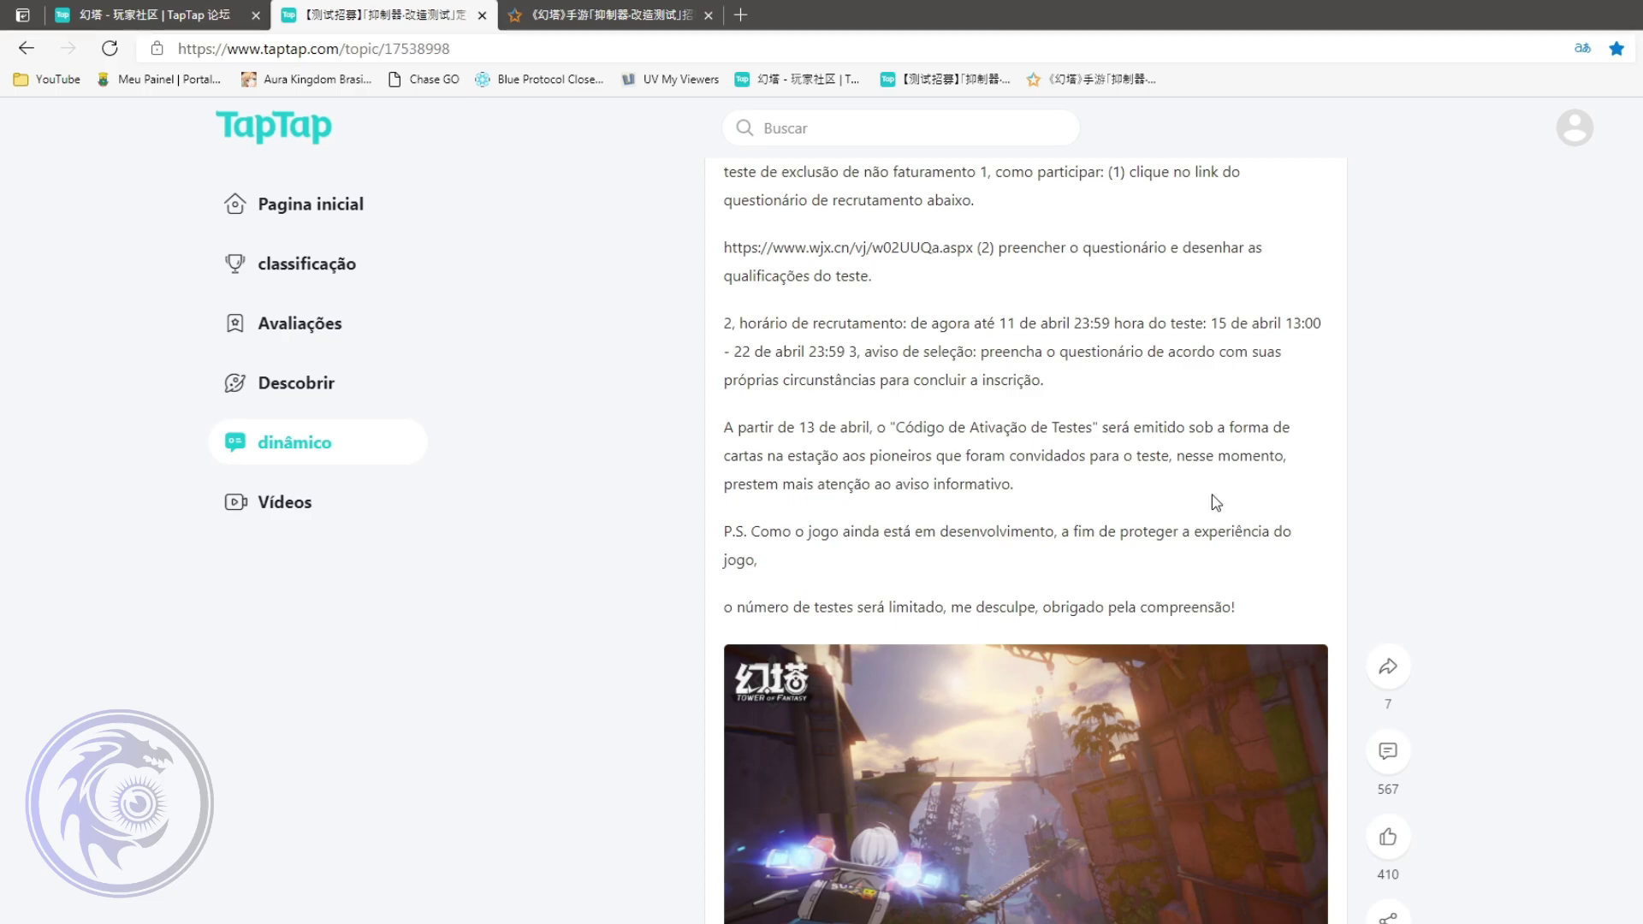
{"action": "scroll", "coordinate": [1215, 503], "scroll_direction": "up", "scroll_amount": 3}
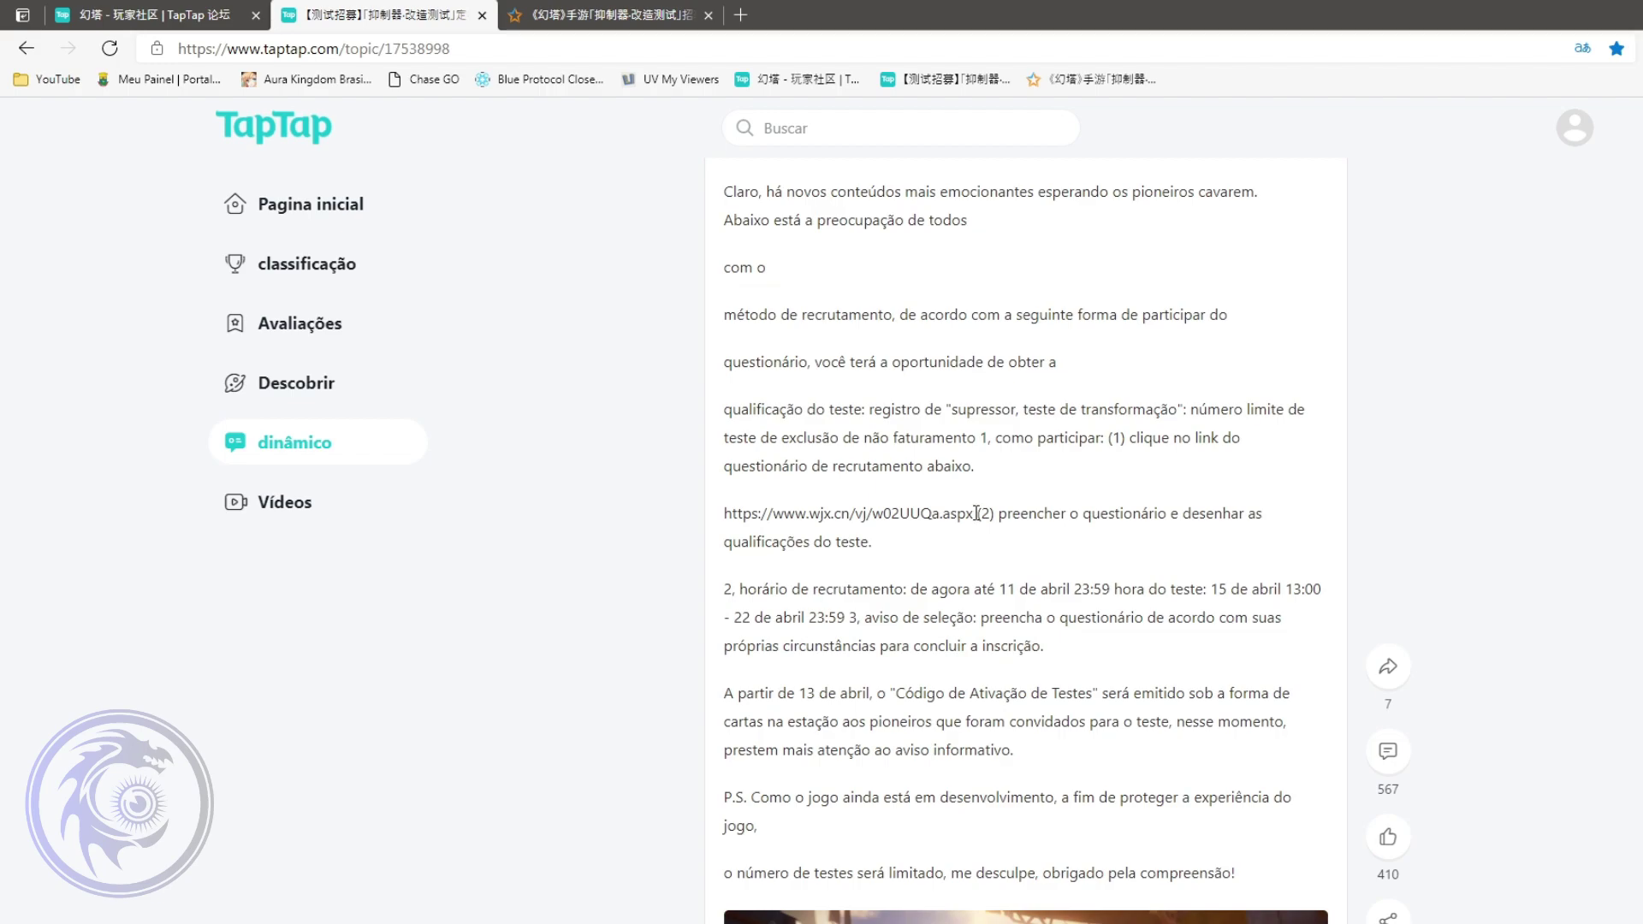
{"action": "left_click_drag", "start_coordinate": [921, 514], "coordinate": [706, 521]}
{"action": "left_click", "coordinate": [968, 516]}
{"action": "left_click_drag", "start_coordinate": [968, 515], "coordinate": [724, 522]}
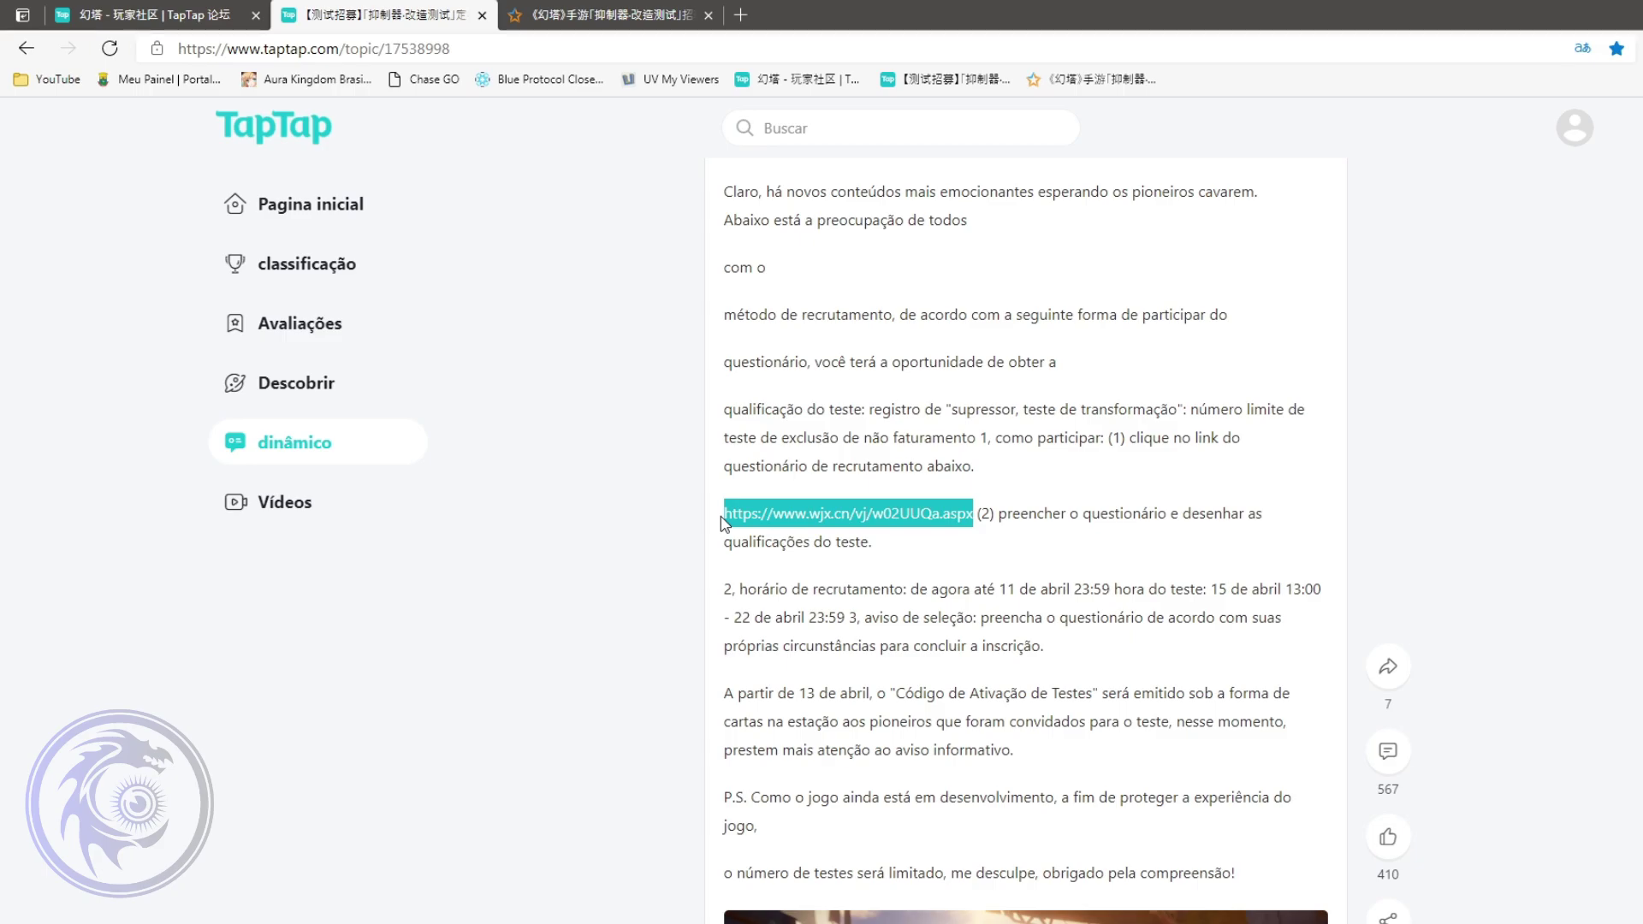
{"action": "left_click", "coordinate": [589, 12]}
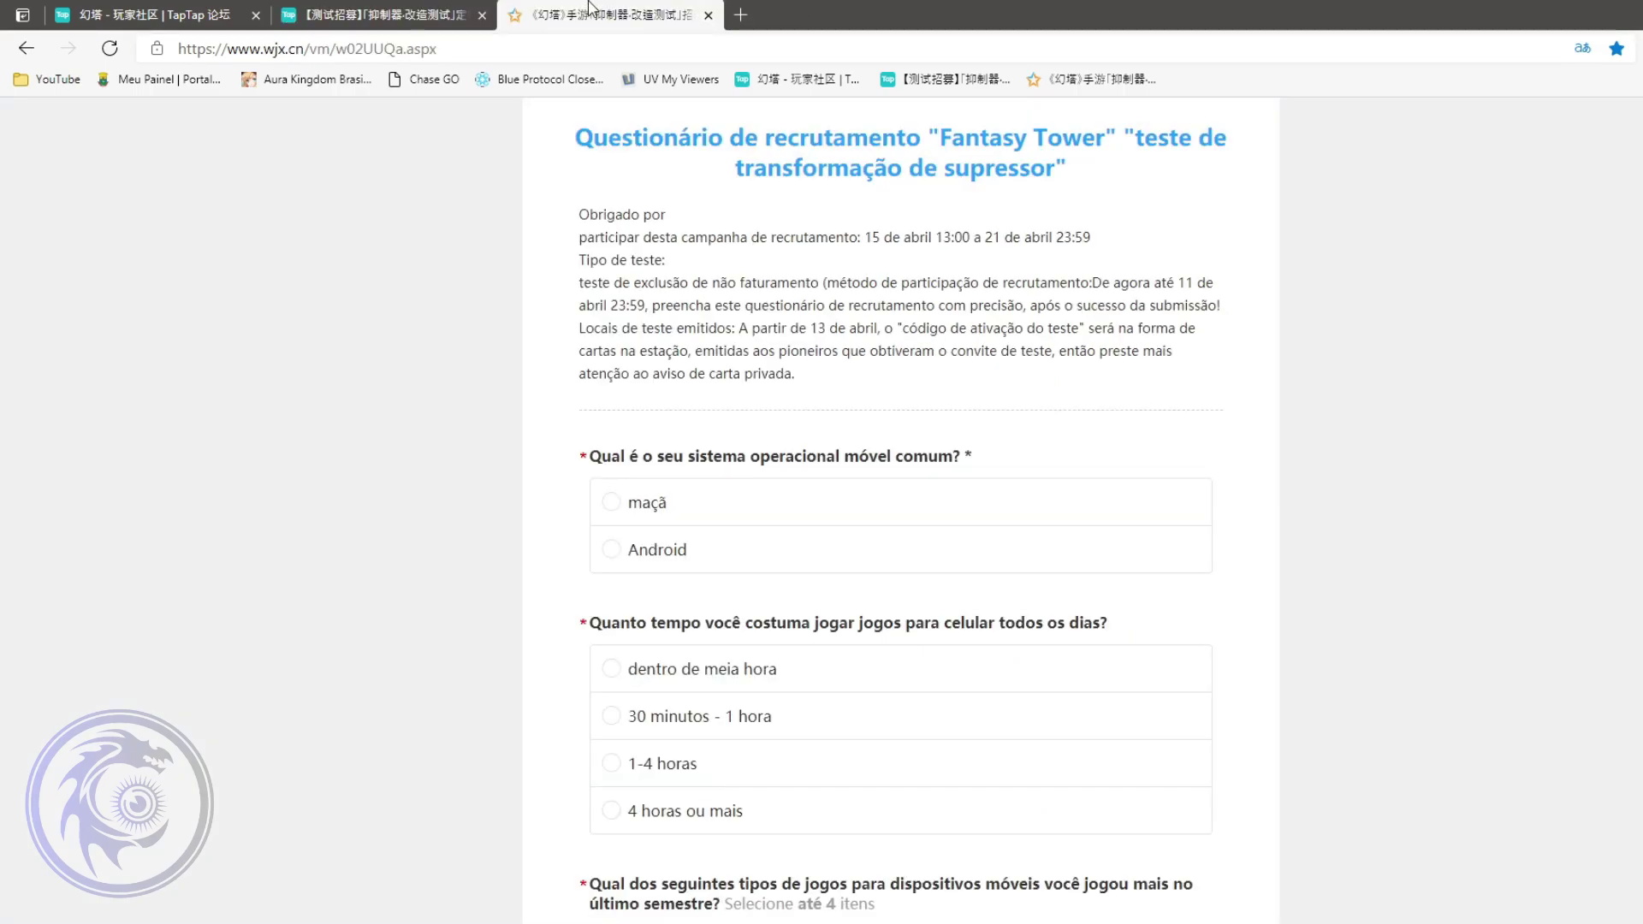
{"action": "right_click", "coordinate": [1300, 232]}
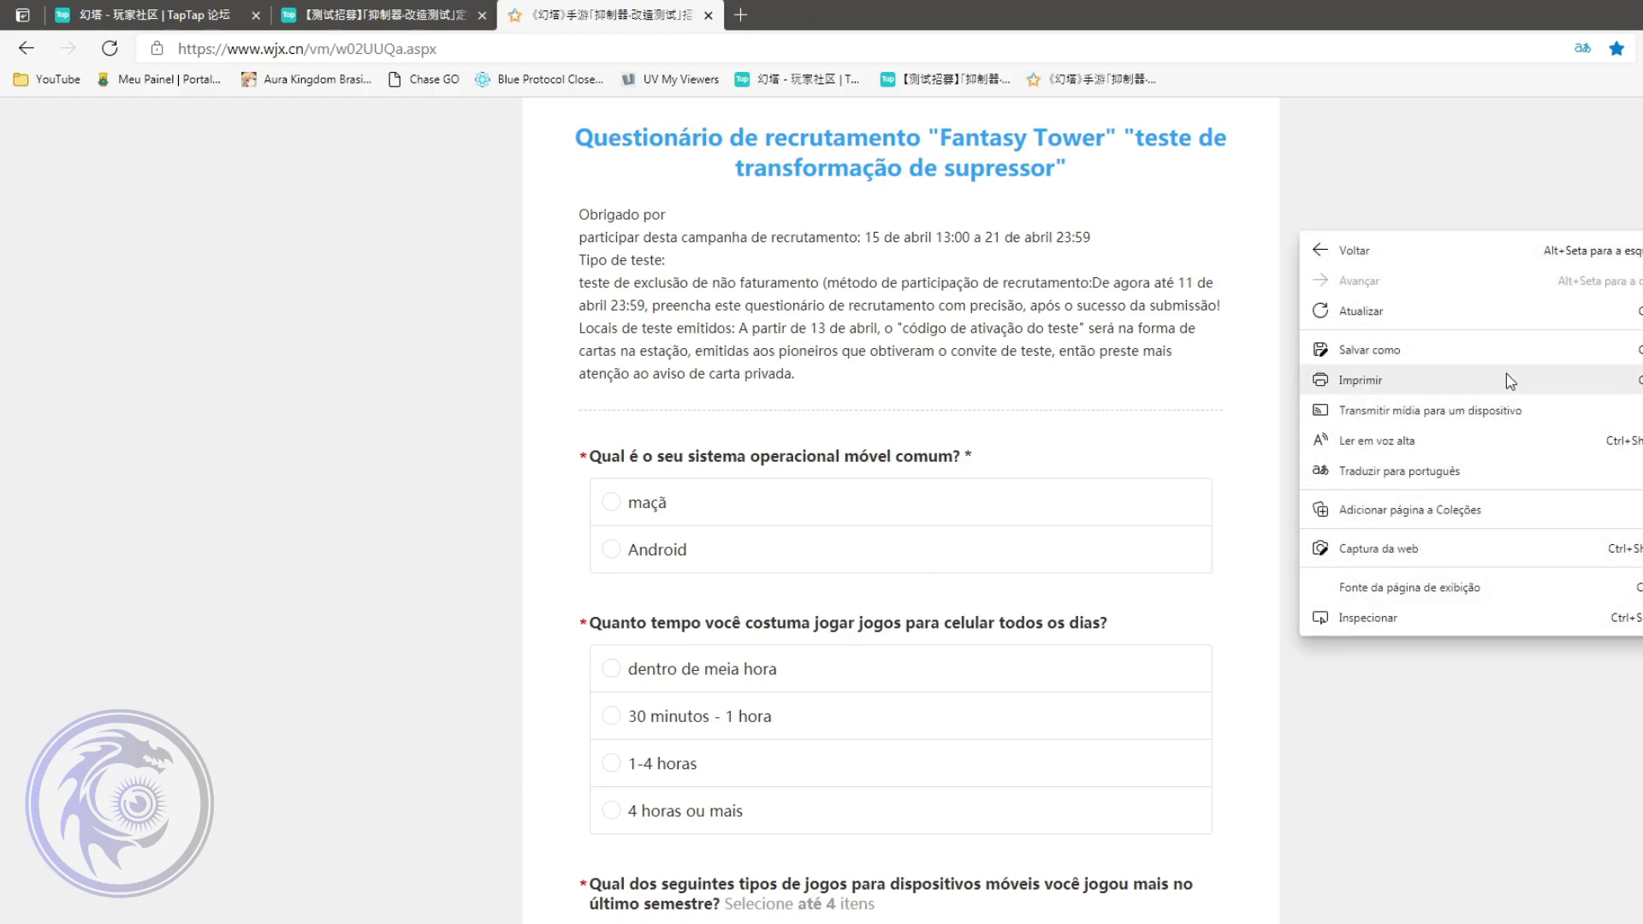
{"action": "left_click", "coordinate": [1137, 255]}
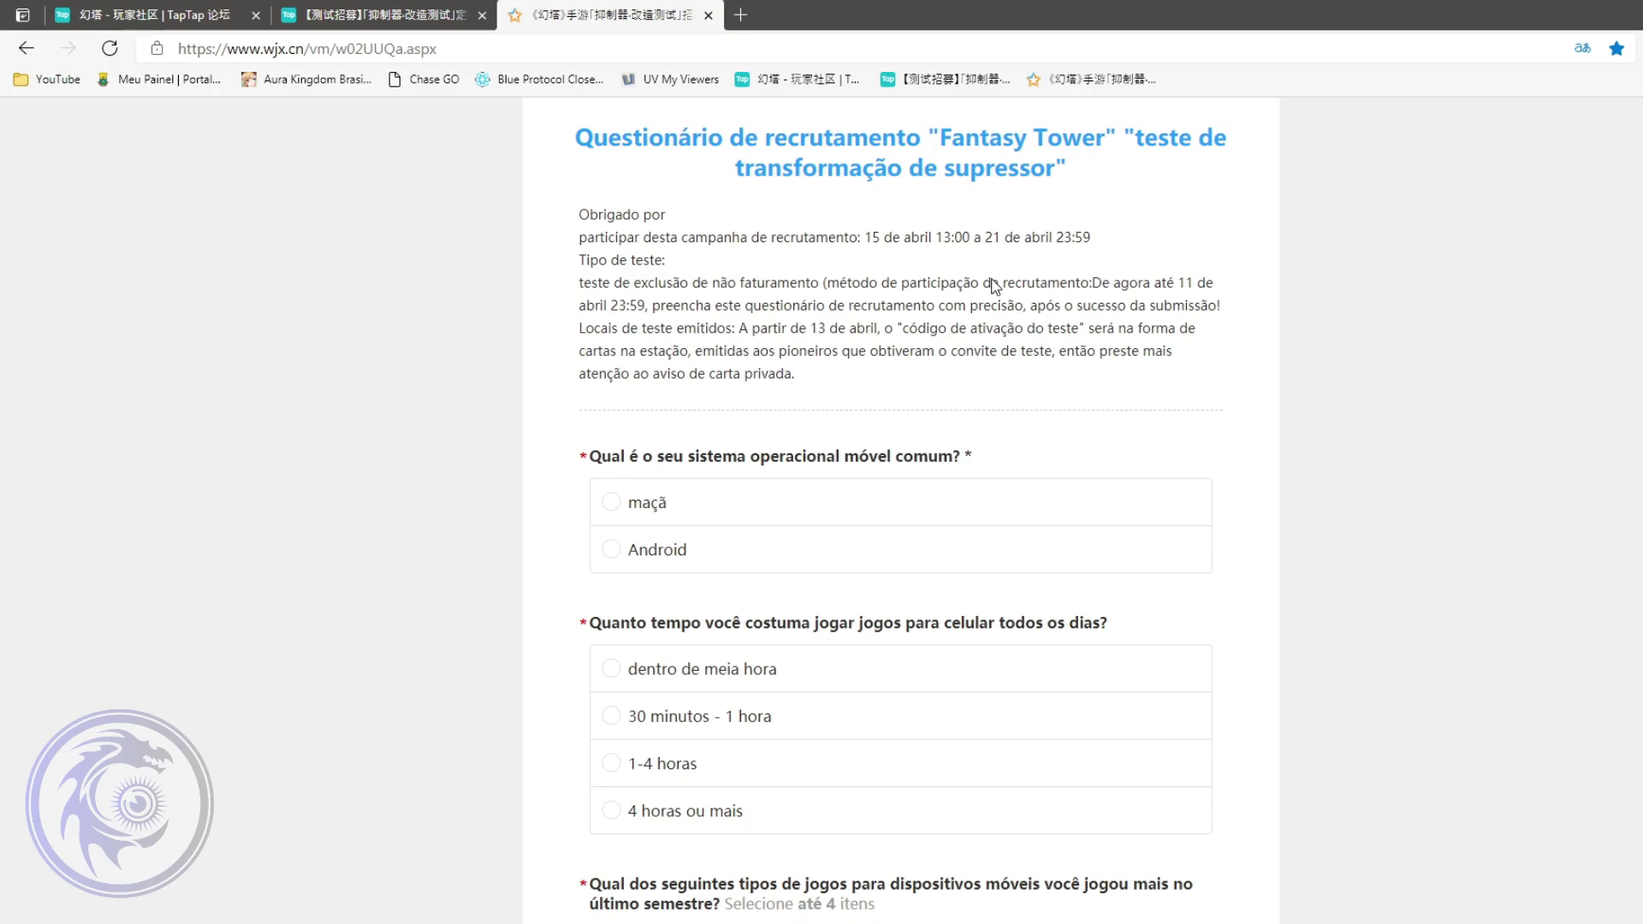
- Answer the phone questions with Android, 8G e acima for memory and Máquina do céu 800/1000 for the processor
{"action": "scroll", "coordinate": [989, 286], "scroll_direction": "down", "scroll_amount": 2}
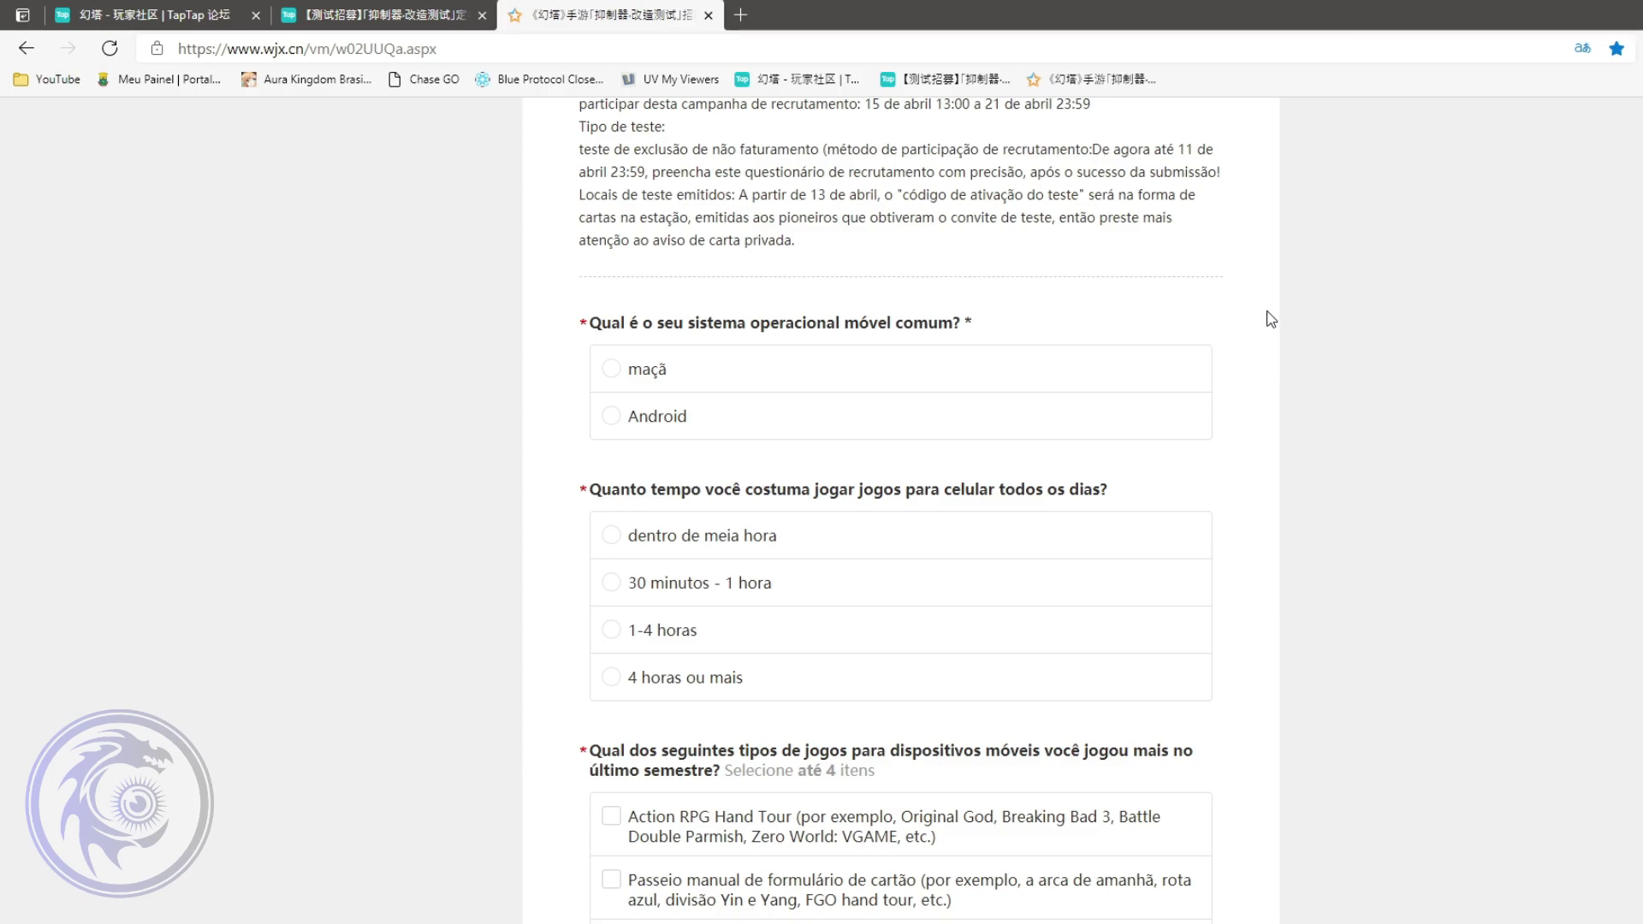
{"action": "left_click", "coordinate": [655, 418]}
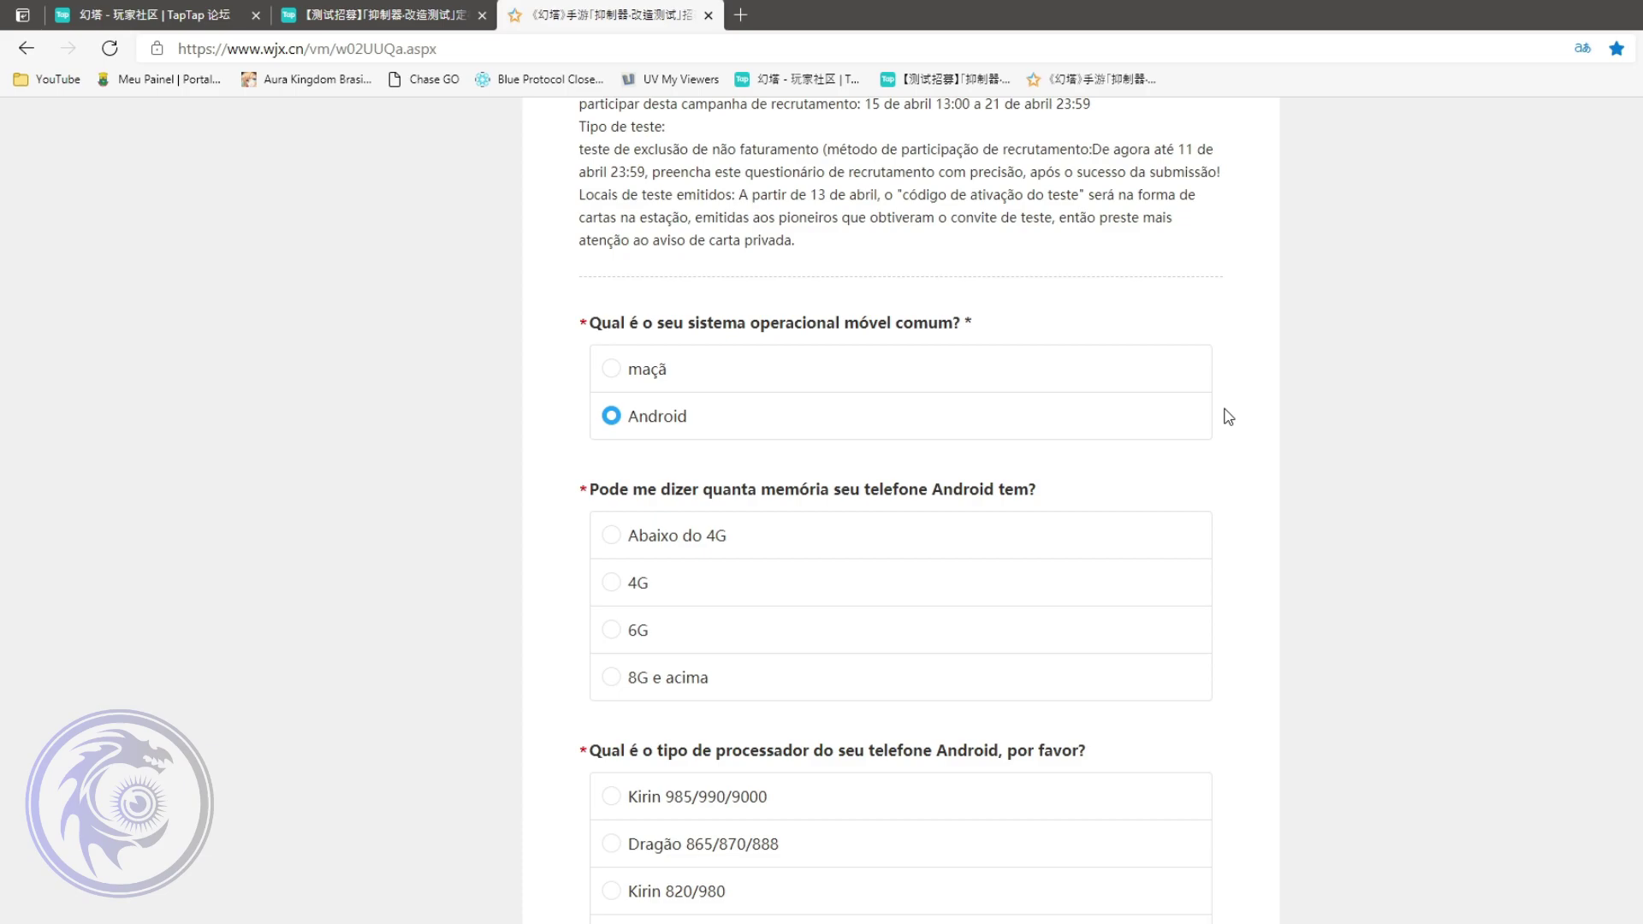
{"action": "left_click", "coordinate": [717, 680]}
{"action": "scroll", "coordinate": [1460, 676], "scroll_direction": "down", "scroll_amount": 5}
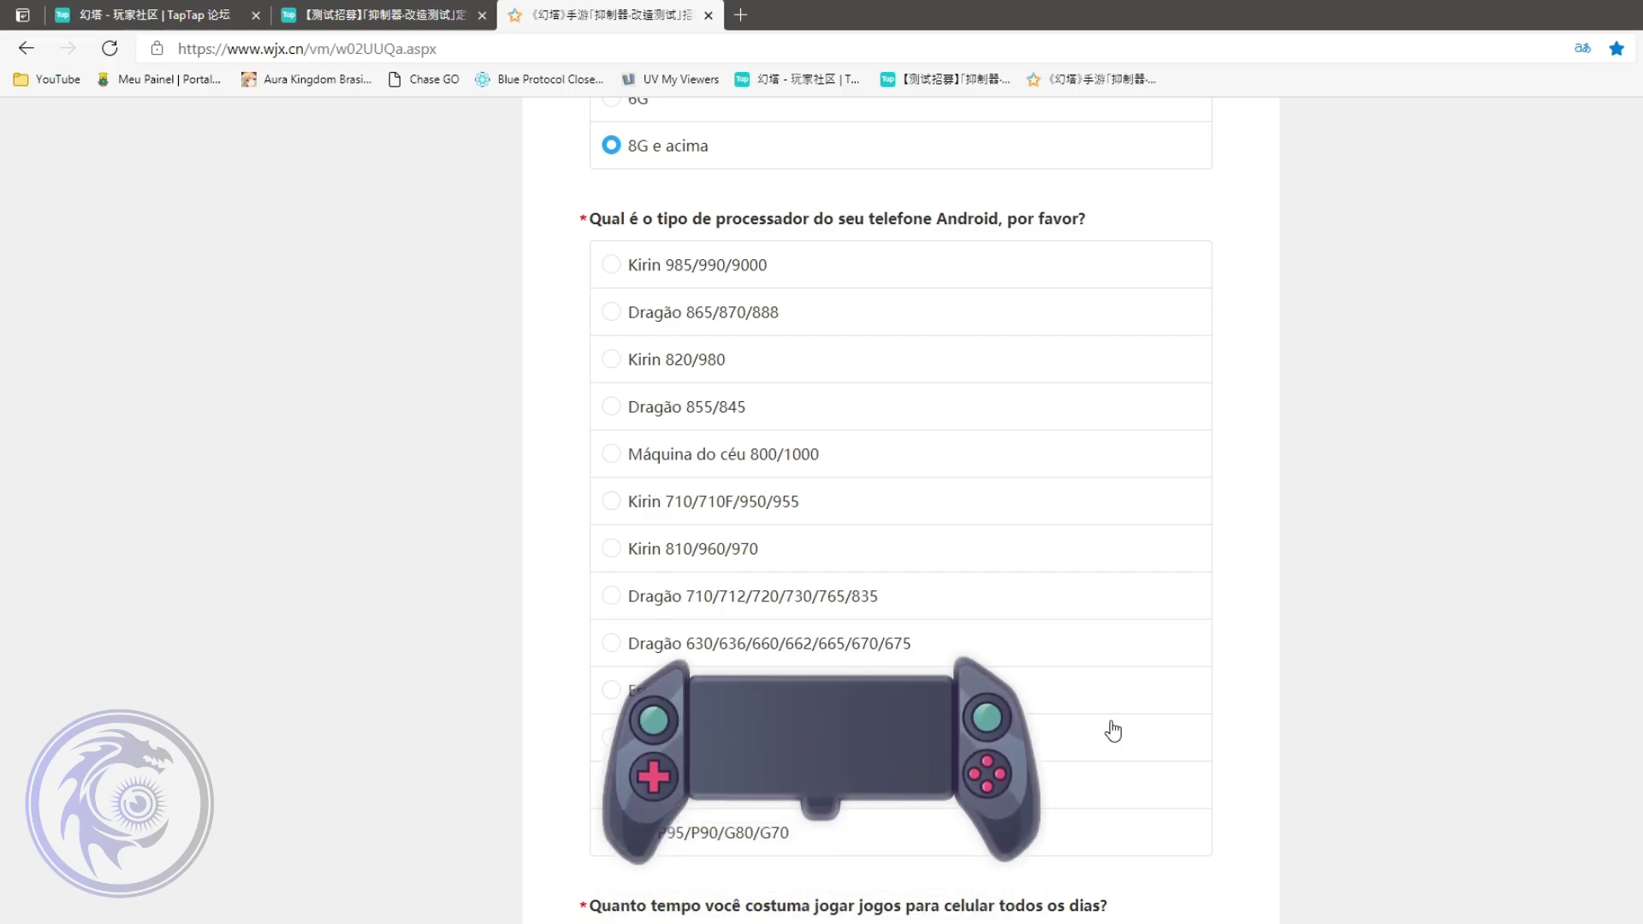
{"action": "left_click", "coordinate": [837, 476]}
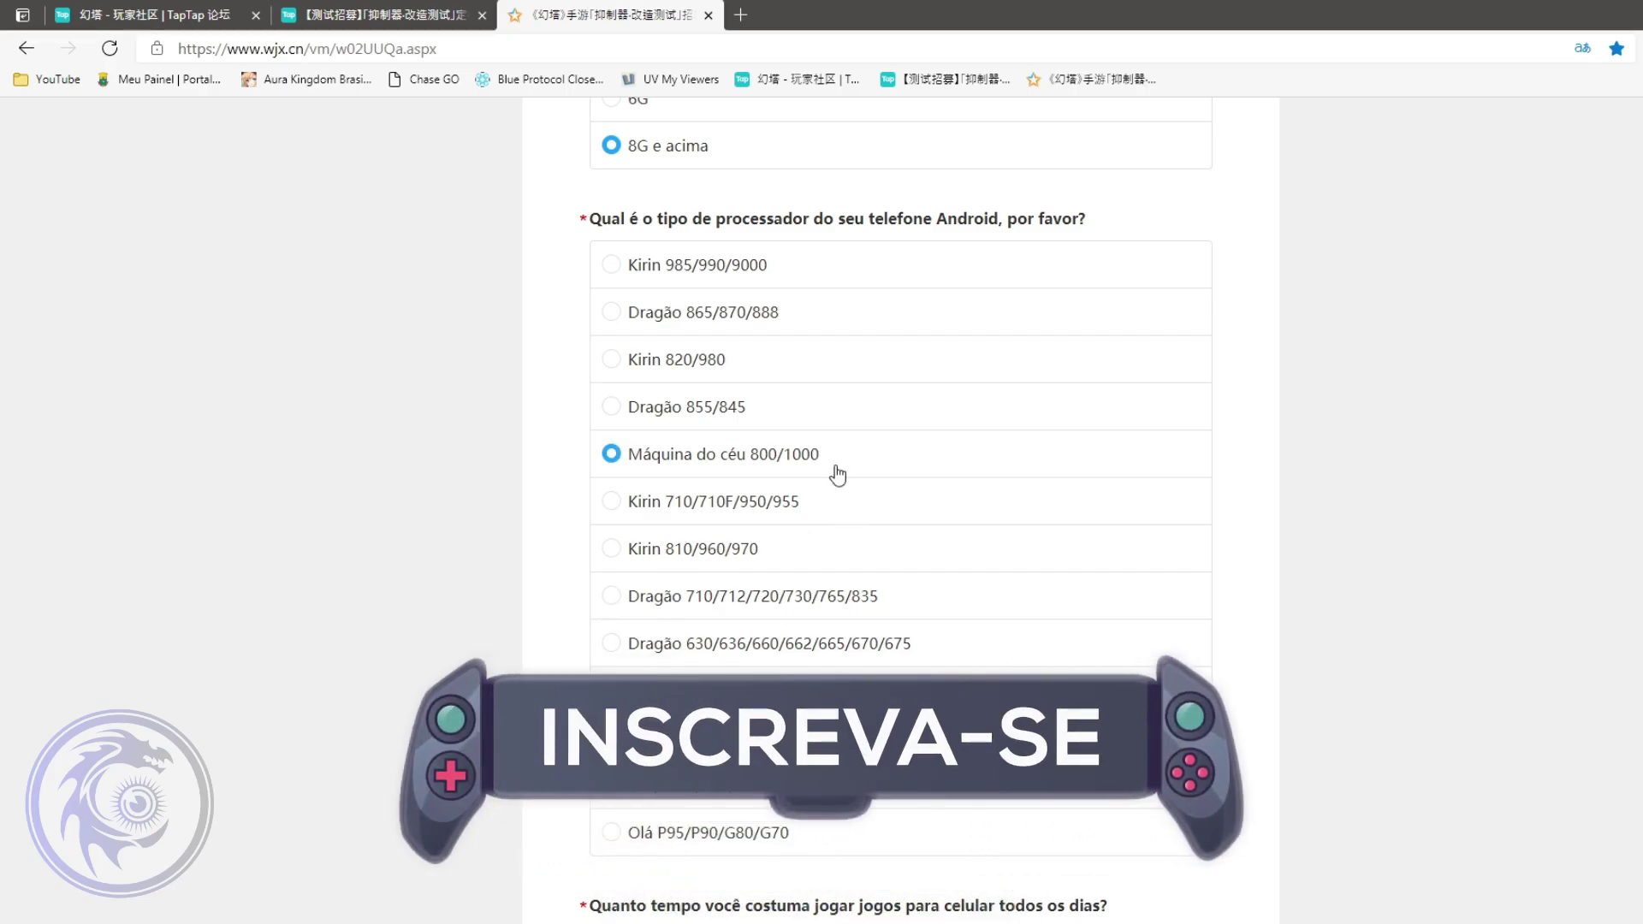
- Set daily play time to 4 horas ou mais and mark the Action RPG, card, instant MMO and Moba game types
{"action": "scroll", "coordinate": [1270, 575], "scroll_direction": "down", "scroll_amount": 8}
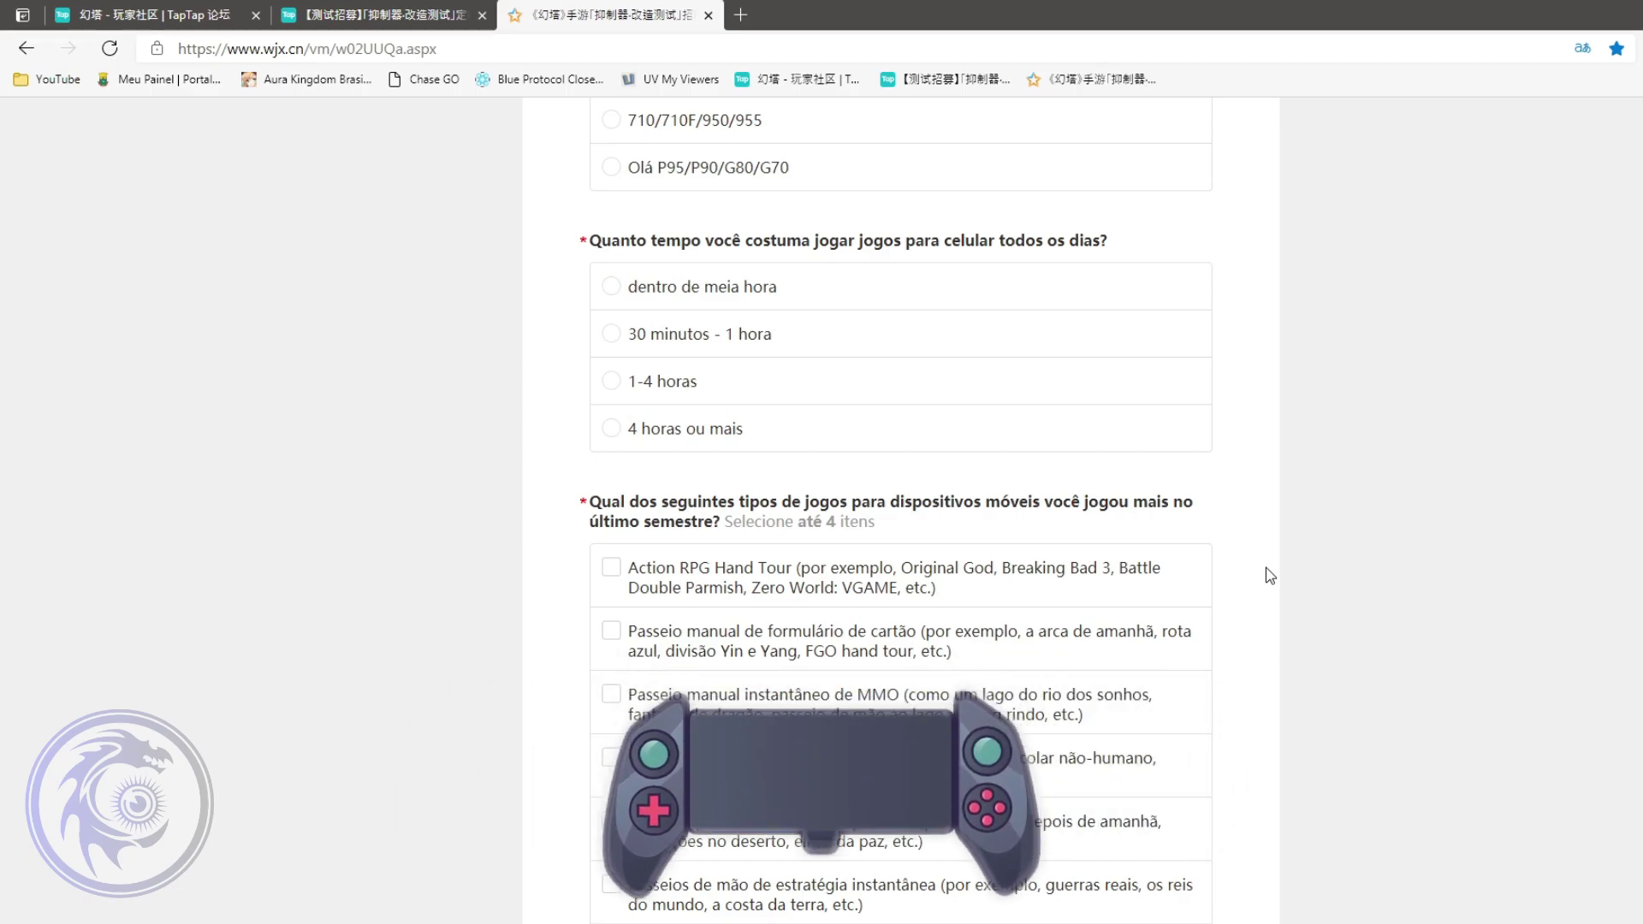
{"action": "left_click", "coordinate": [946, 445]}
{"action": "scroll", "coordinate": [1460, 682], "scroll_direction": "down", "scroll_amount": 3}
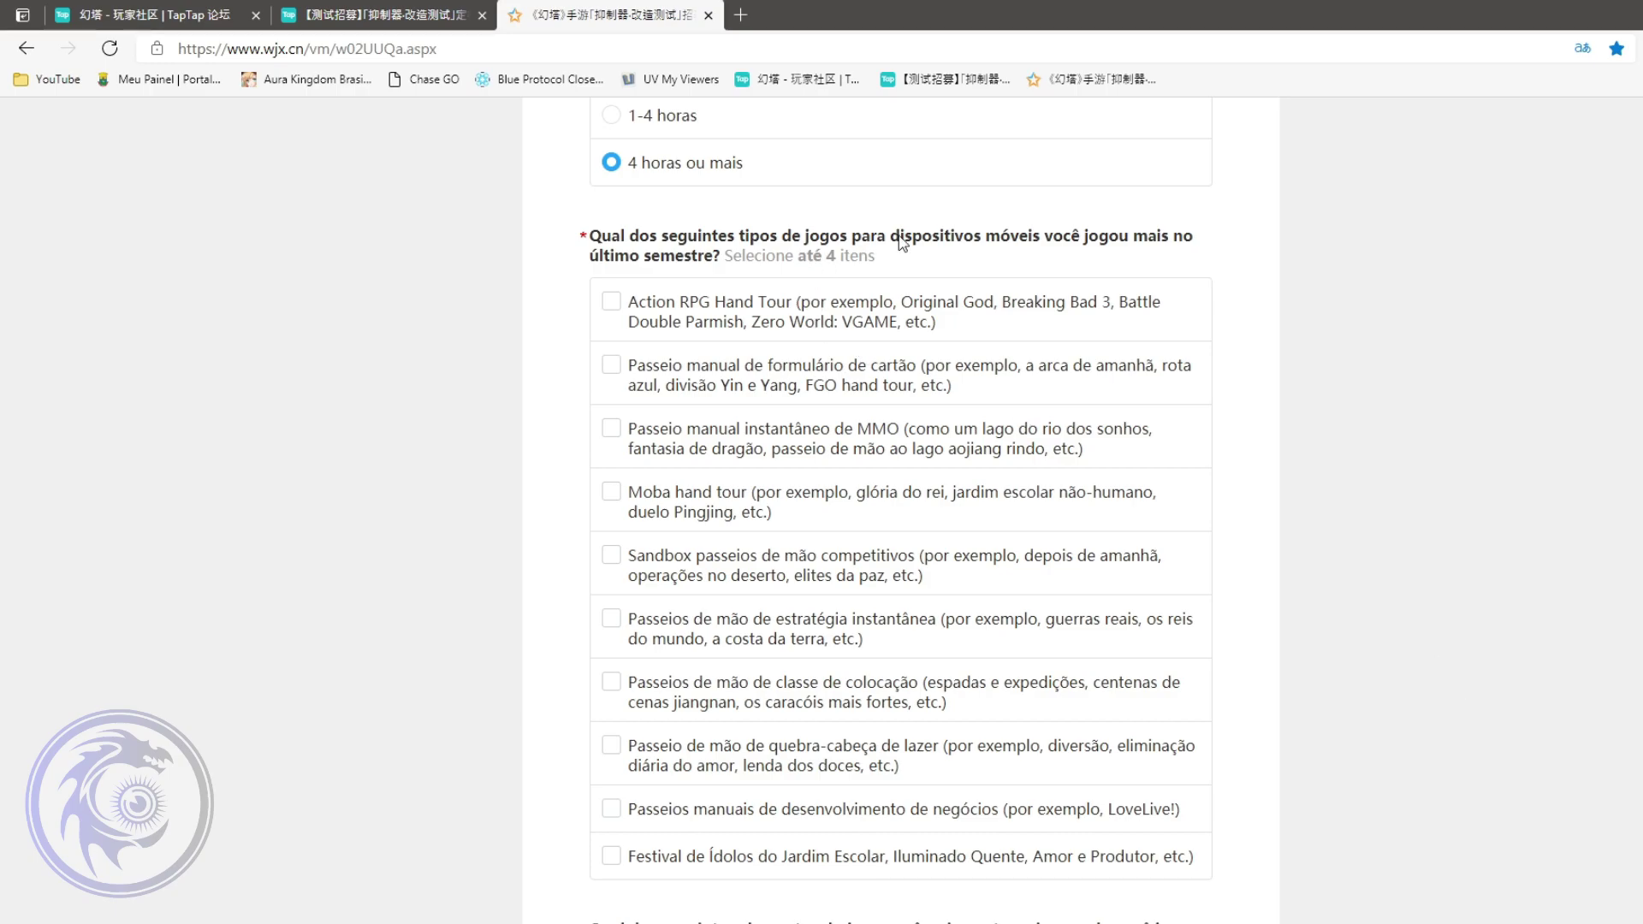
{"action": "left_click", "coordinate": [743, 314]}
{"action": "left_click", "coordinate": [731, 381]}
{"action": "left_click", "coordinate": [741, 438]}
{"action": "left_click", "coordinate": [751, 503]}
- Mark Explore a interação, Imersivo, Alto grau de liberdade and Ação política as the game elements that matter most
{"action": "scroll", "coordinate": [1183, 485], "scroll_direction": "down", "scroll_amount": 8}
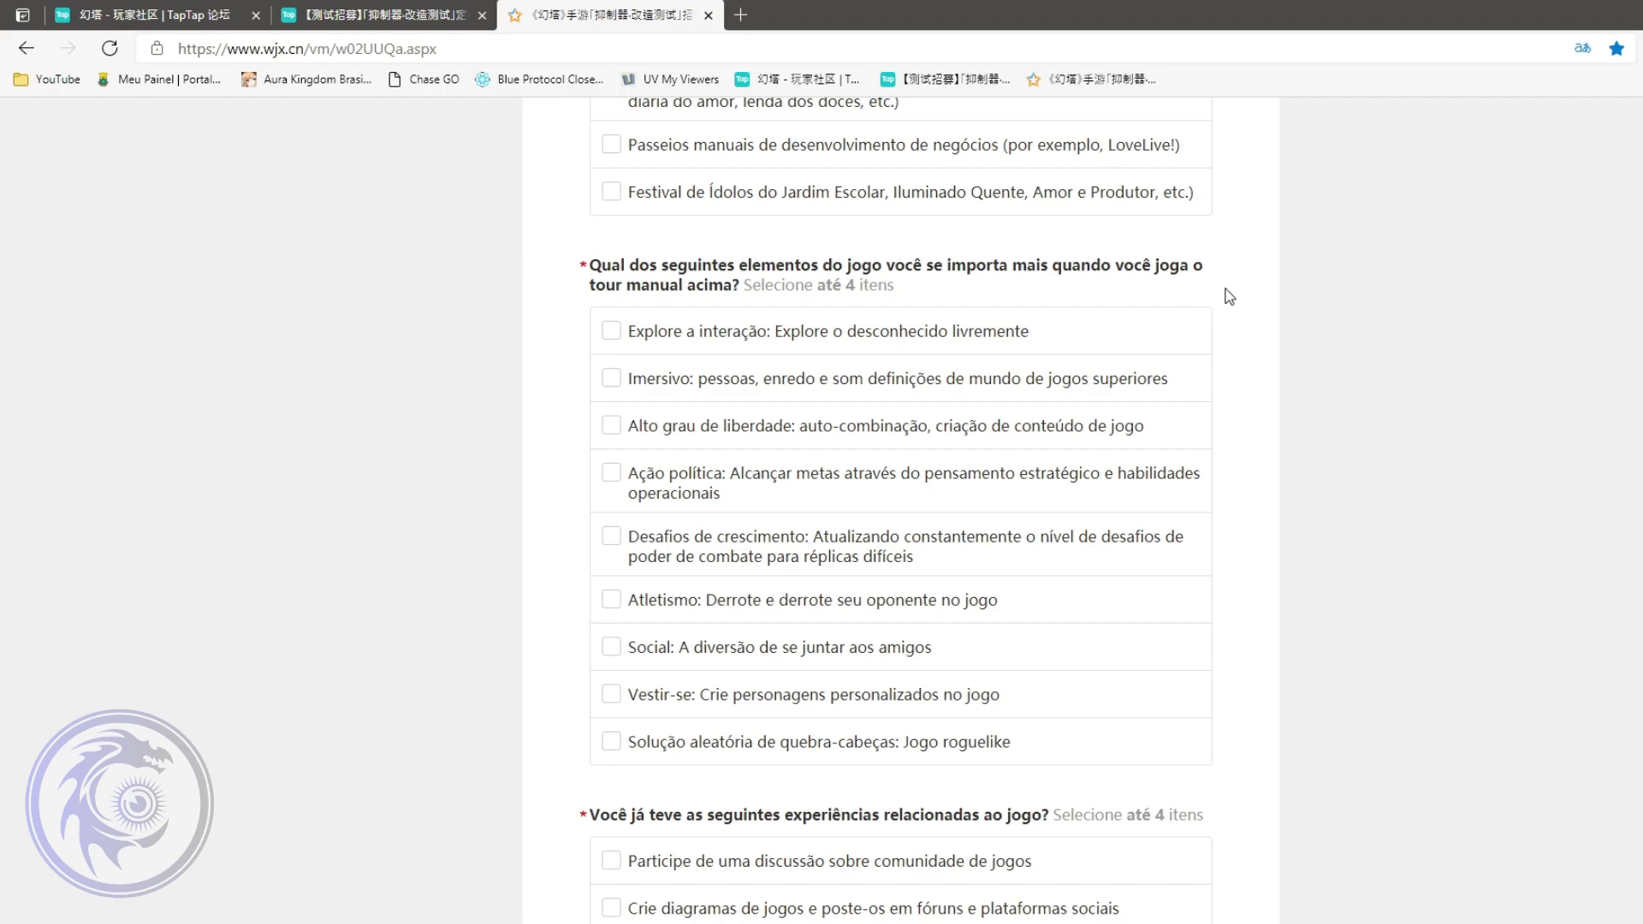
{"action": "left_click", "coordinate": [806, 340]}
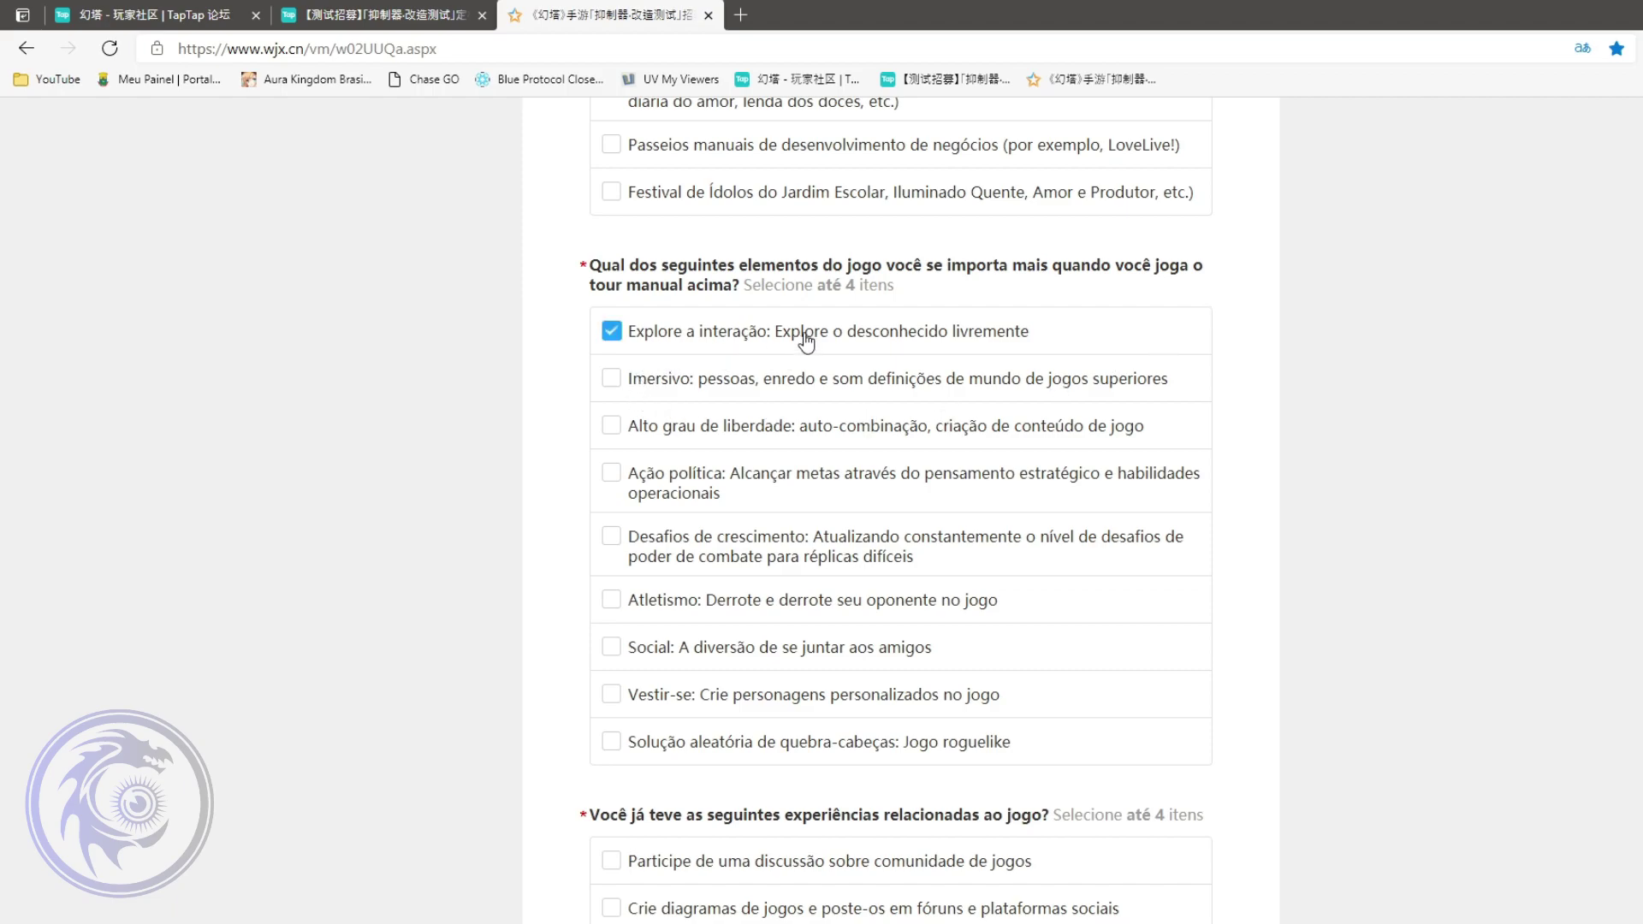
{"action": "left_click", "coordinate": [756, 391]}
{"action": "left_click", "coordinate": [797, 419]}
{"action": "left_click", "coordinate": [781, 500]}
- For game-related experiences, mark community discussion, creating game diagrams, making test videos and Só estou brincando e nada mais está envolvido
{"action": "scroll", "coordinate": [752, 535], "scroll_direction": "down", "scroll_amount": 5}
{"action": "scroll", "coordinate": [753, 537], "scroll_direction": "up", "scroll_amount": 2}
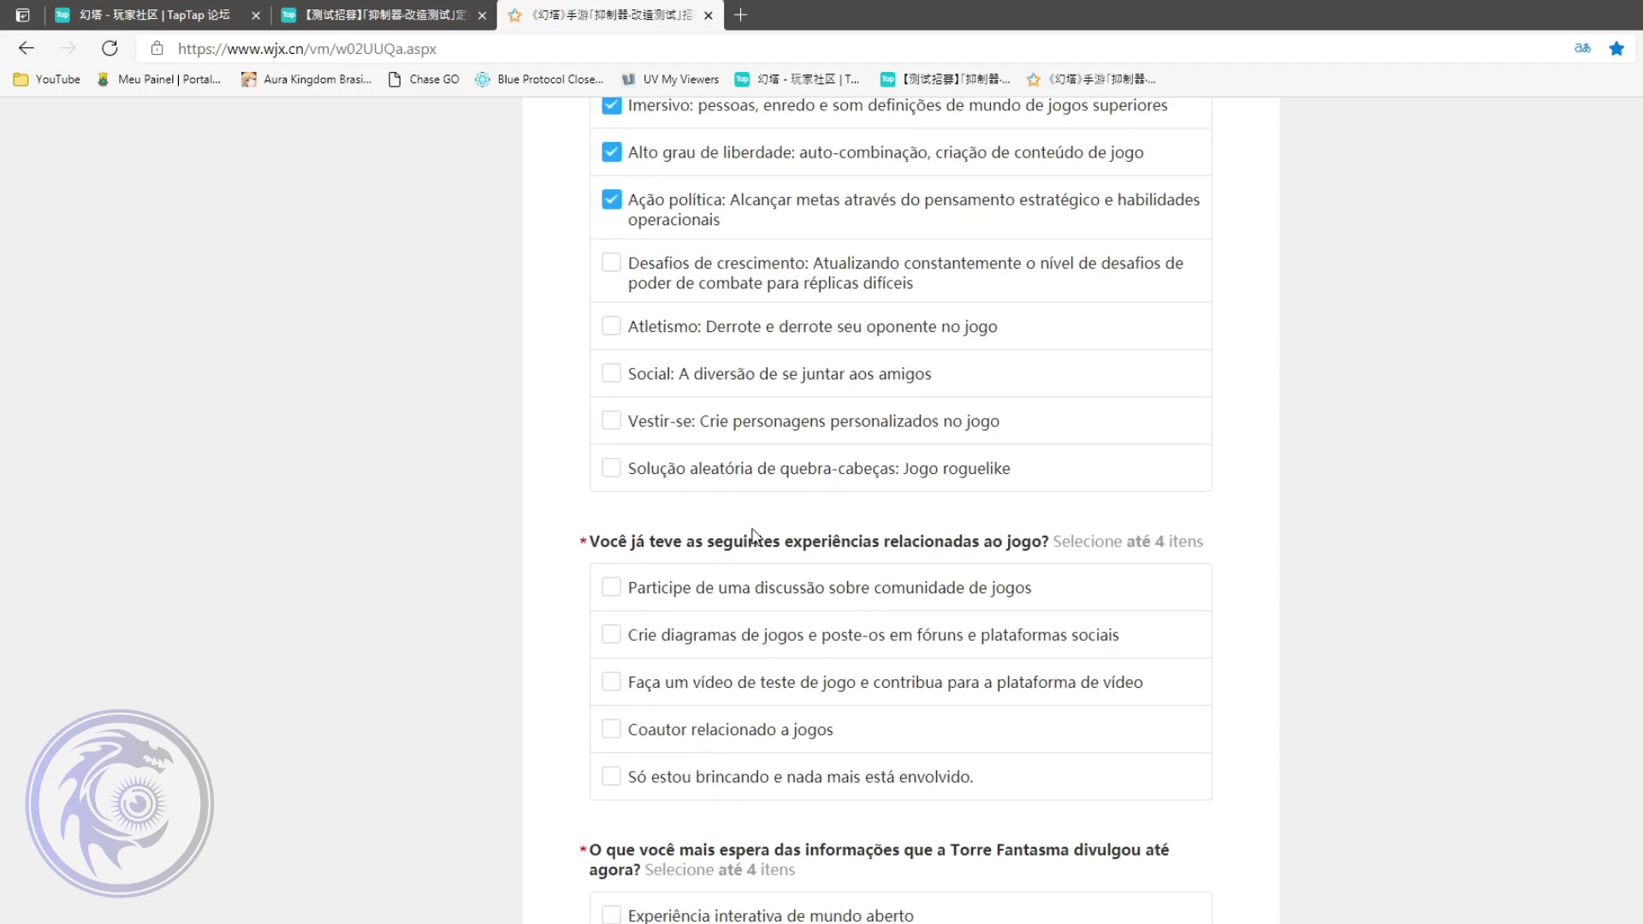
{"action": "scroll", "coordinate": [753, 536], "scroll_direction": "down", "scroll_amount": 5}
{"action": "scroll", "coordinate": [754, 537], "scroll_direction": "up", "scroll_amount": 2}
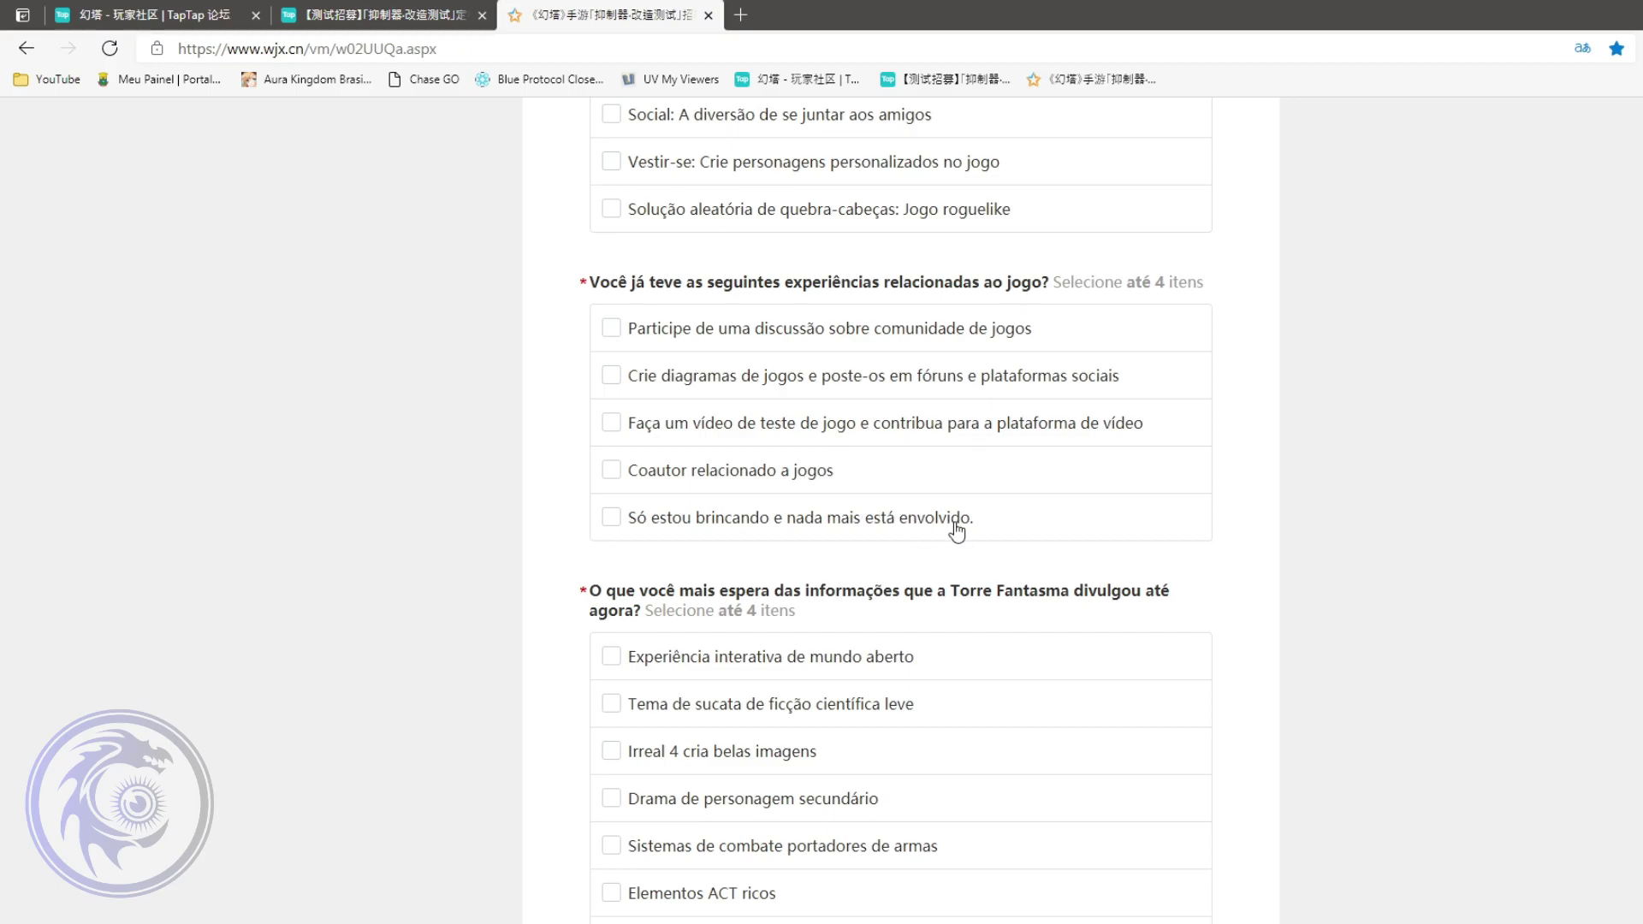
{"action": "left_click", "coordinate": [959, 344]}
{"action": "left_click", "coordinate": [953, 383]}
{"action": "left_click", "coordinate": [954, 427]}
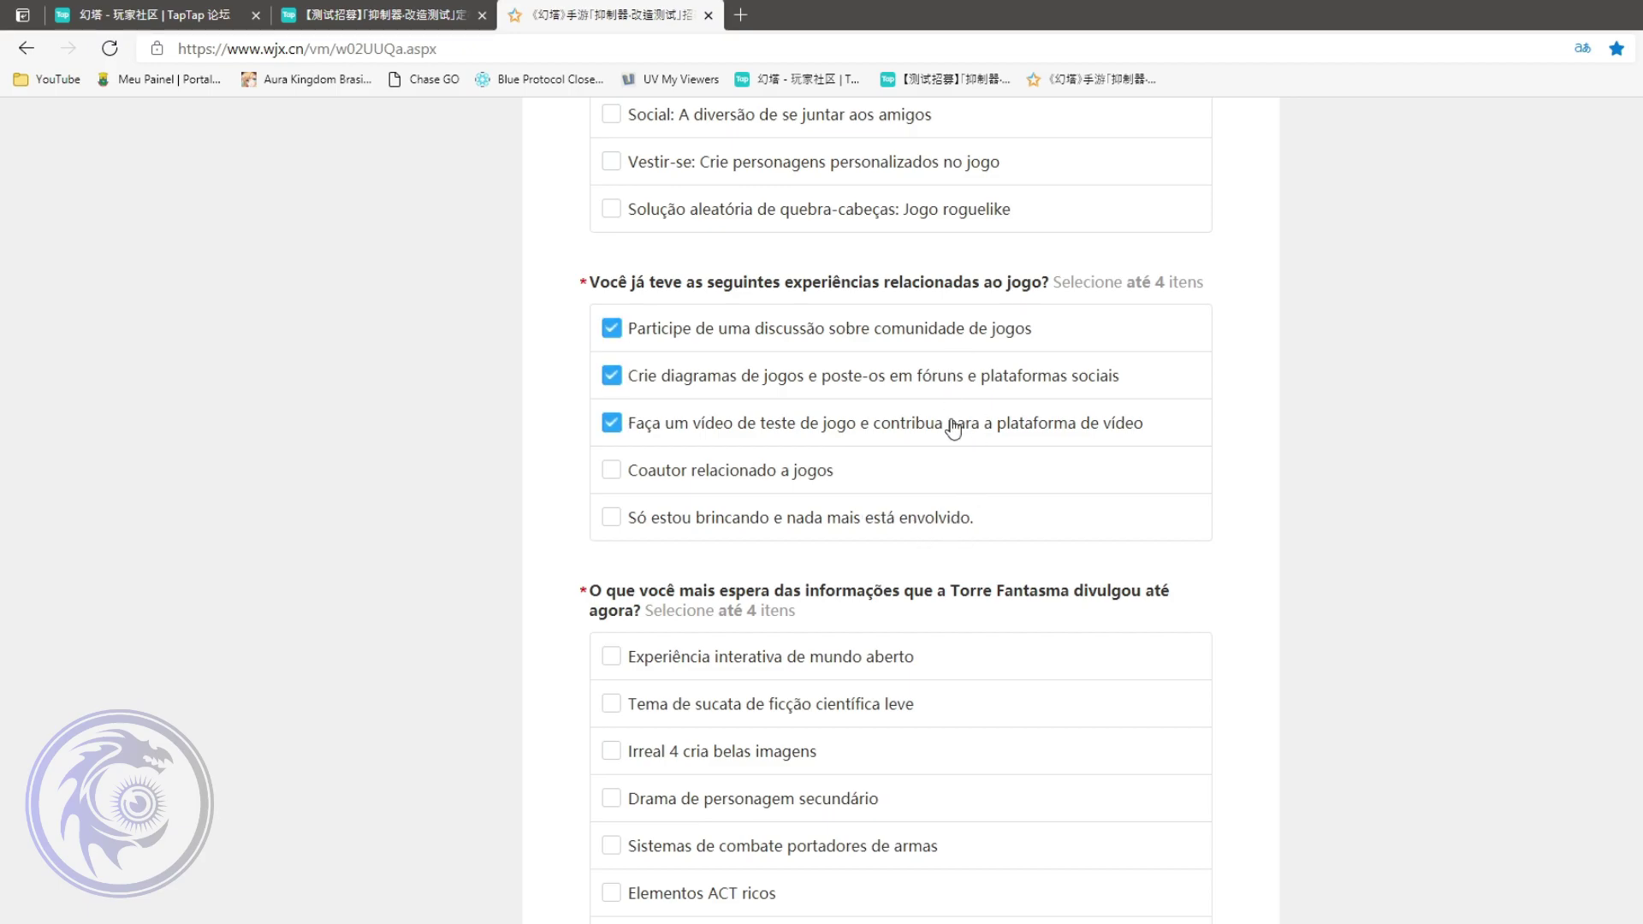
{"action": "left_click", "coordinate": [946, 522]}
- For the most anticipated features, mark Experiência interativa de mundo aberto, Tema de sucata de ficção científica leve, Sistemas de combate portadores de armas and Jogo roguelike
{"action": "scroll", "coordinate": [1333, 515], "scroll_direction": "down", "scroll_amount": 3}
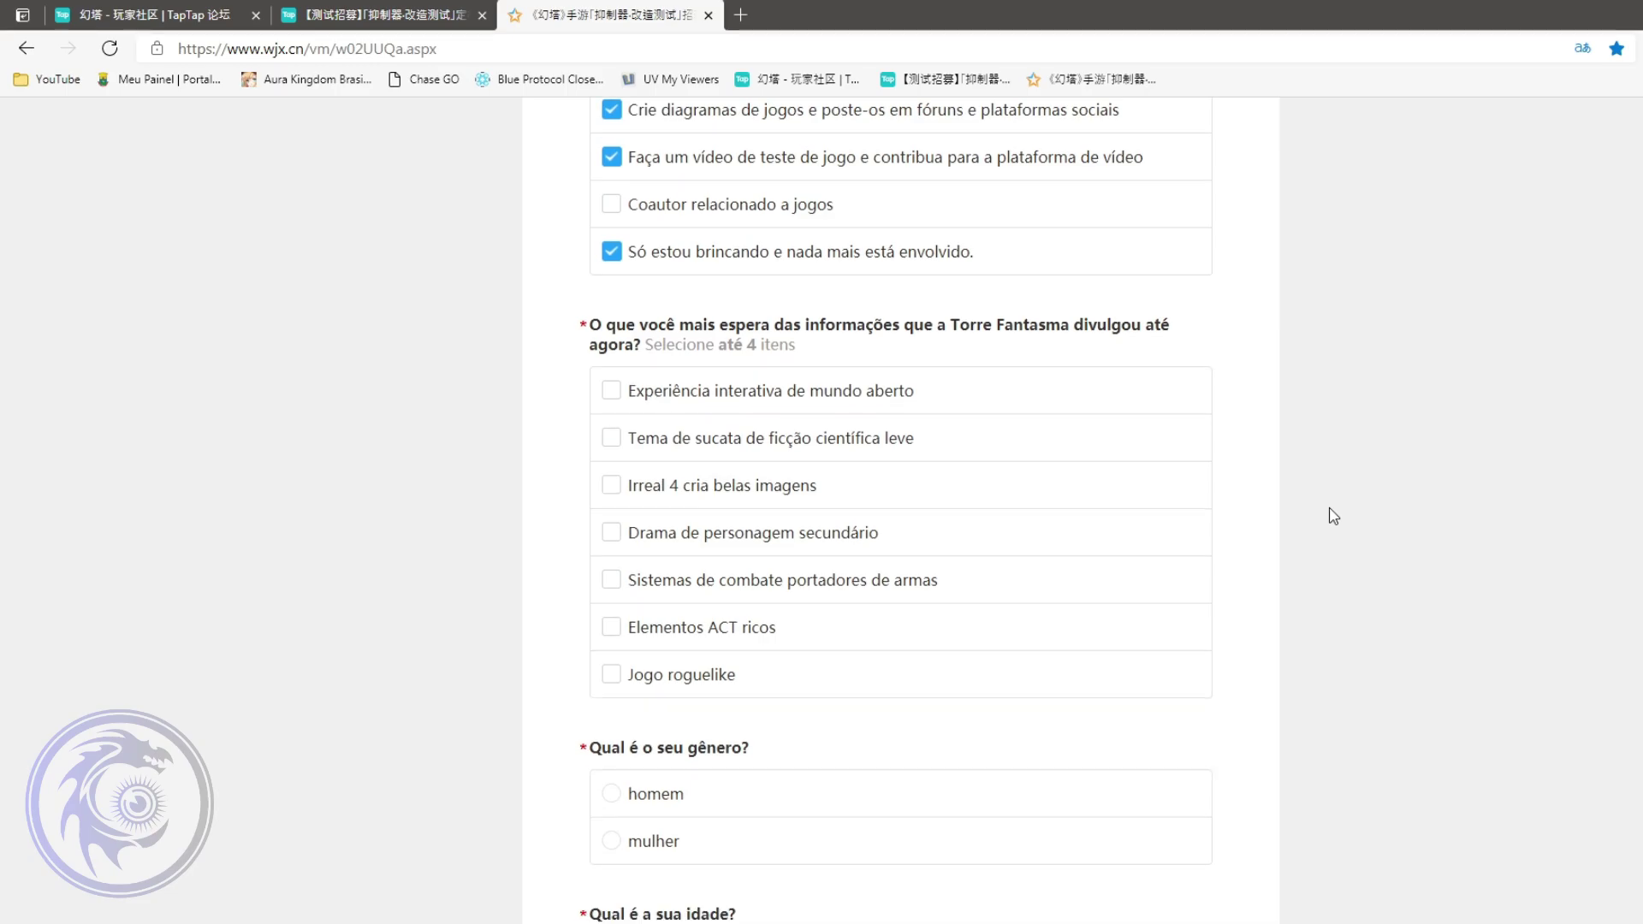
{"action": "scroll", "coordinate": [1333, 515], "scroll_direction": "down", "scroll_amount": 2}
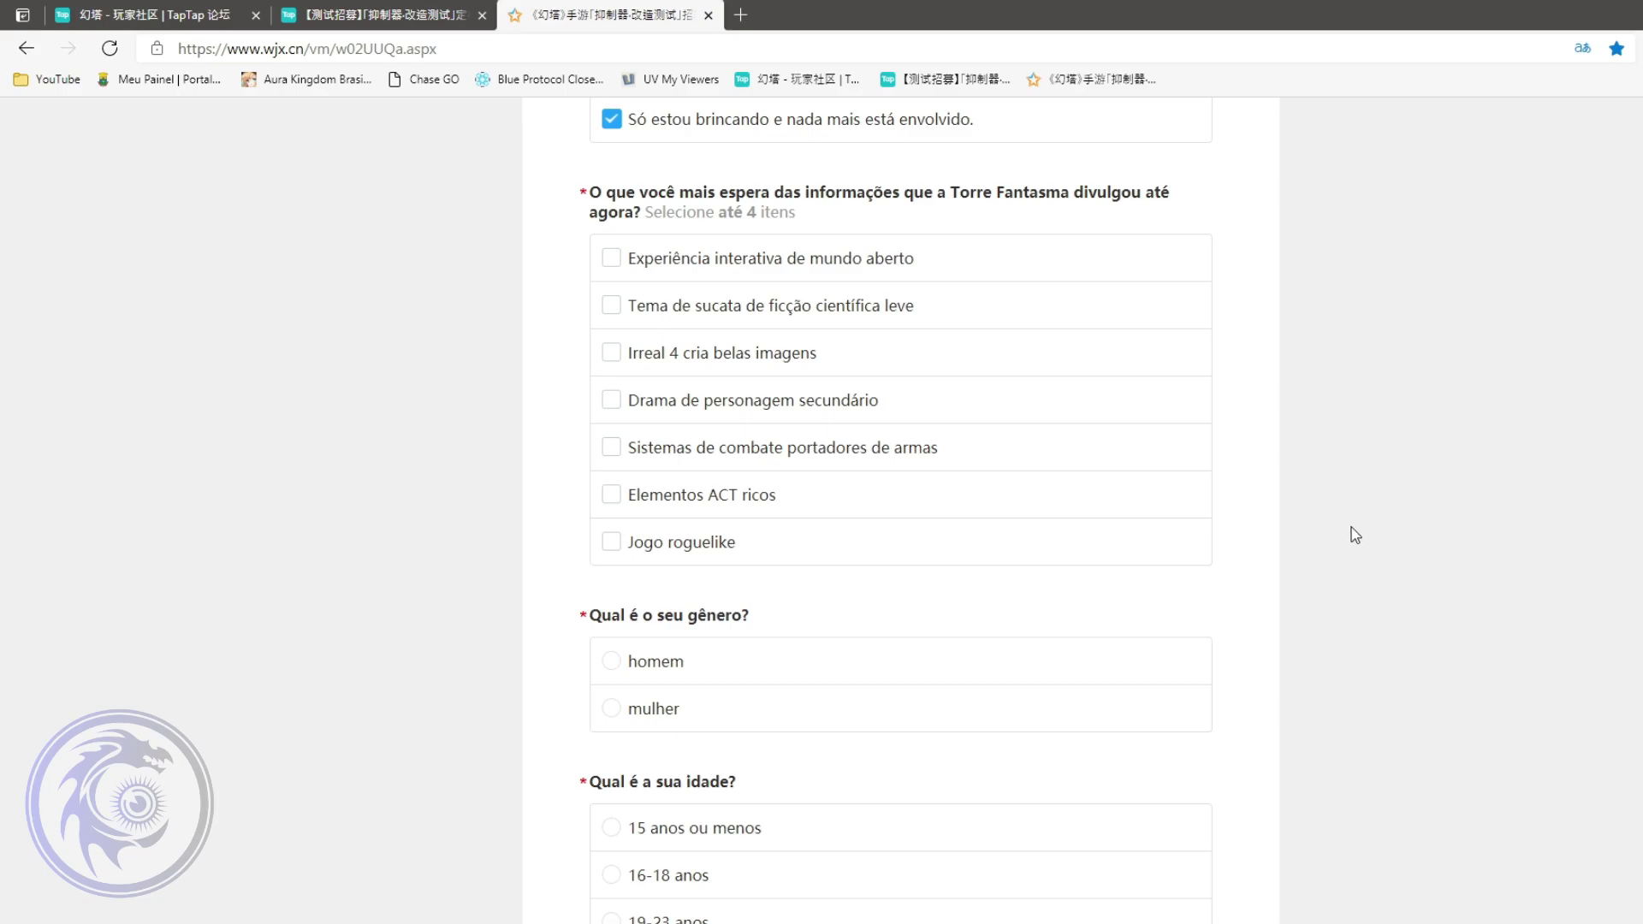
{"action": "left_click", "coordinate": [711, 264]}
{"action": "left_click", "coordinate": [726, 320]}
{"action": "left_click", "coordinate": [887, 454]}
{"action": "left_click", "coordinate": [729, 547]}
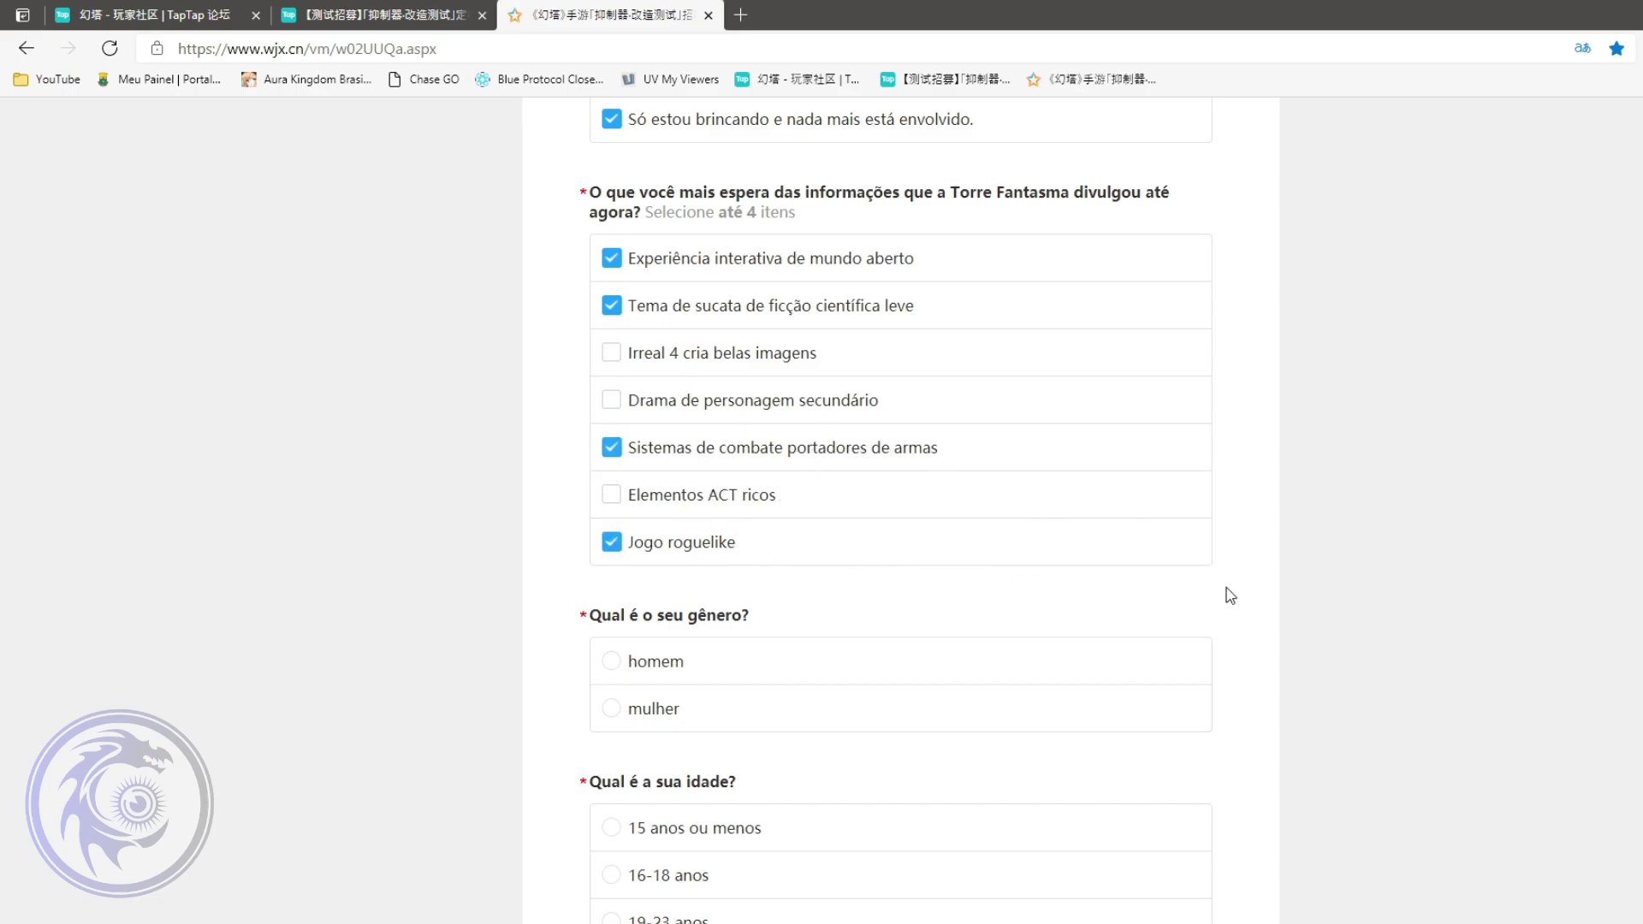
- Answer the personal questions with mulher as gender, 19-23 anos as age and a current work status
{"action": "scroll", "coordinate": [1236, 604], "scroll_direction": "down", "scroll_amount": 5}
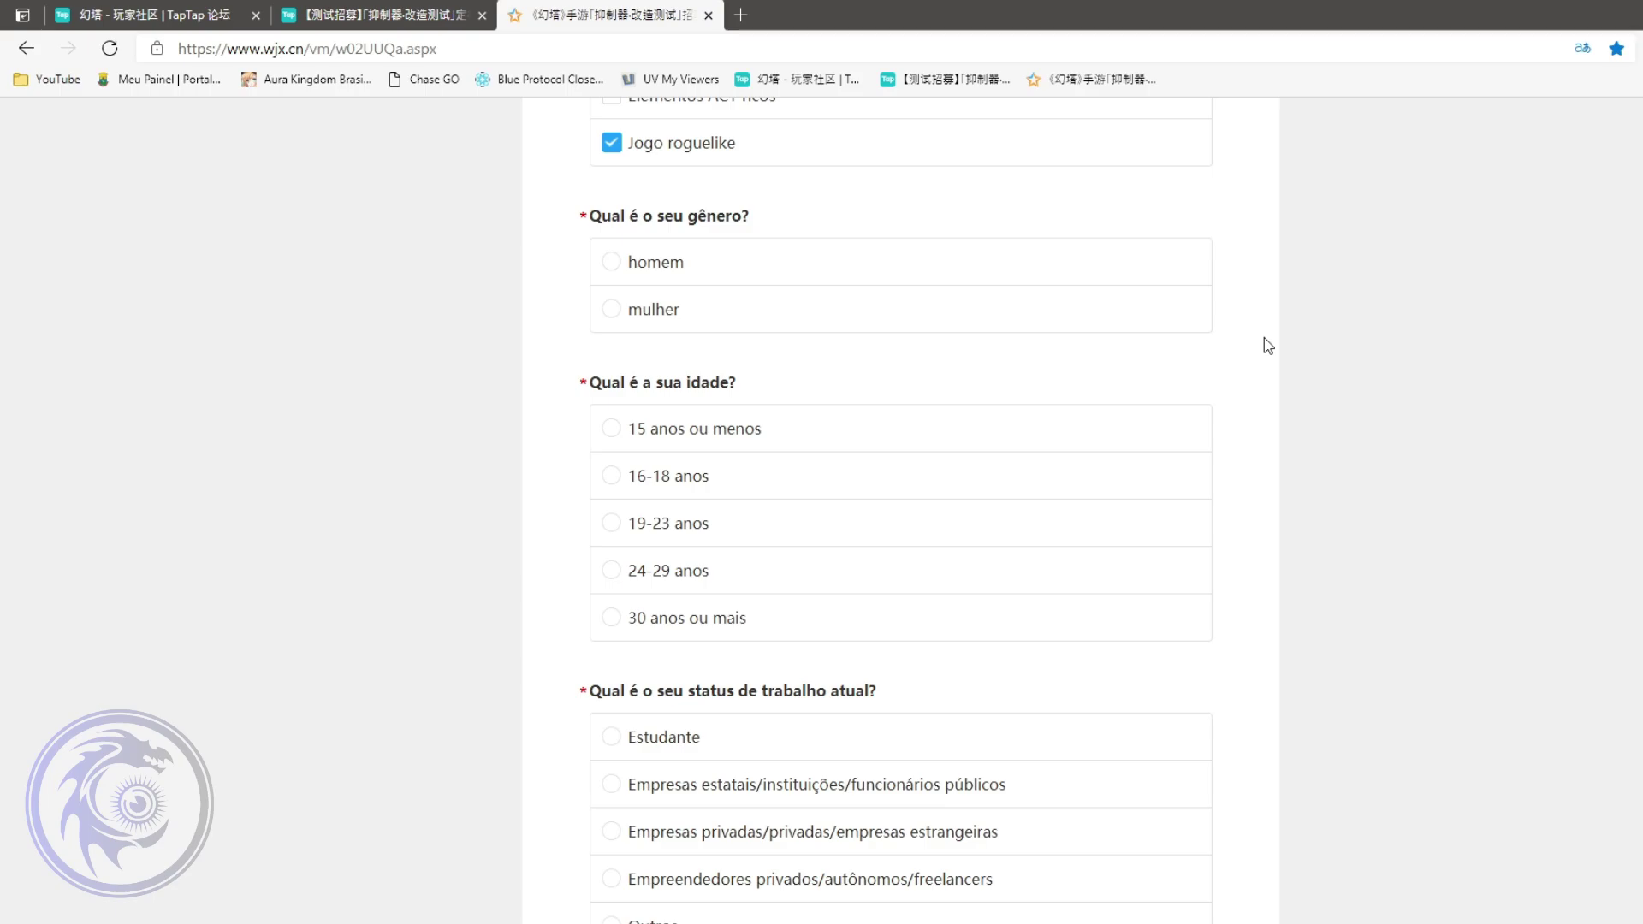
{"action": "left_click", "coordinate": [967, 329]}
{"action": "scroll", "coordinate": [1305, 339], "scroll_direction": "down", "scroll_amount": 2}
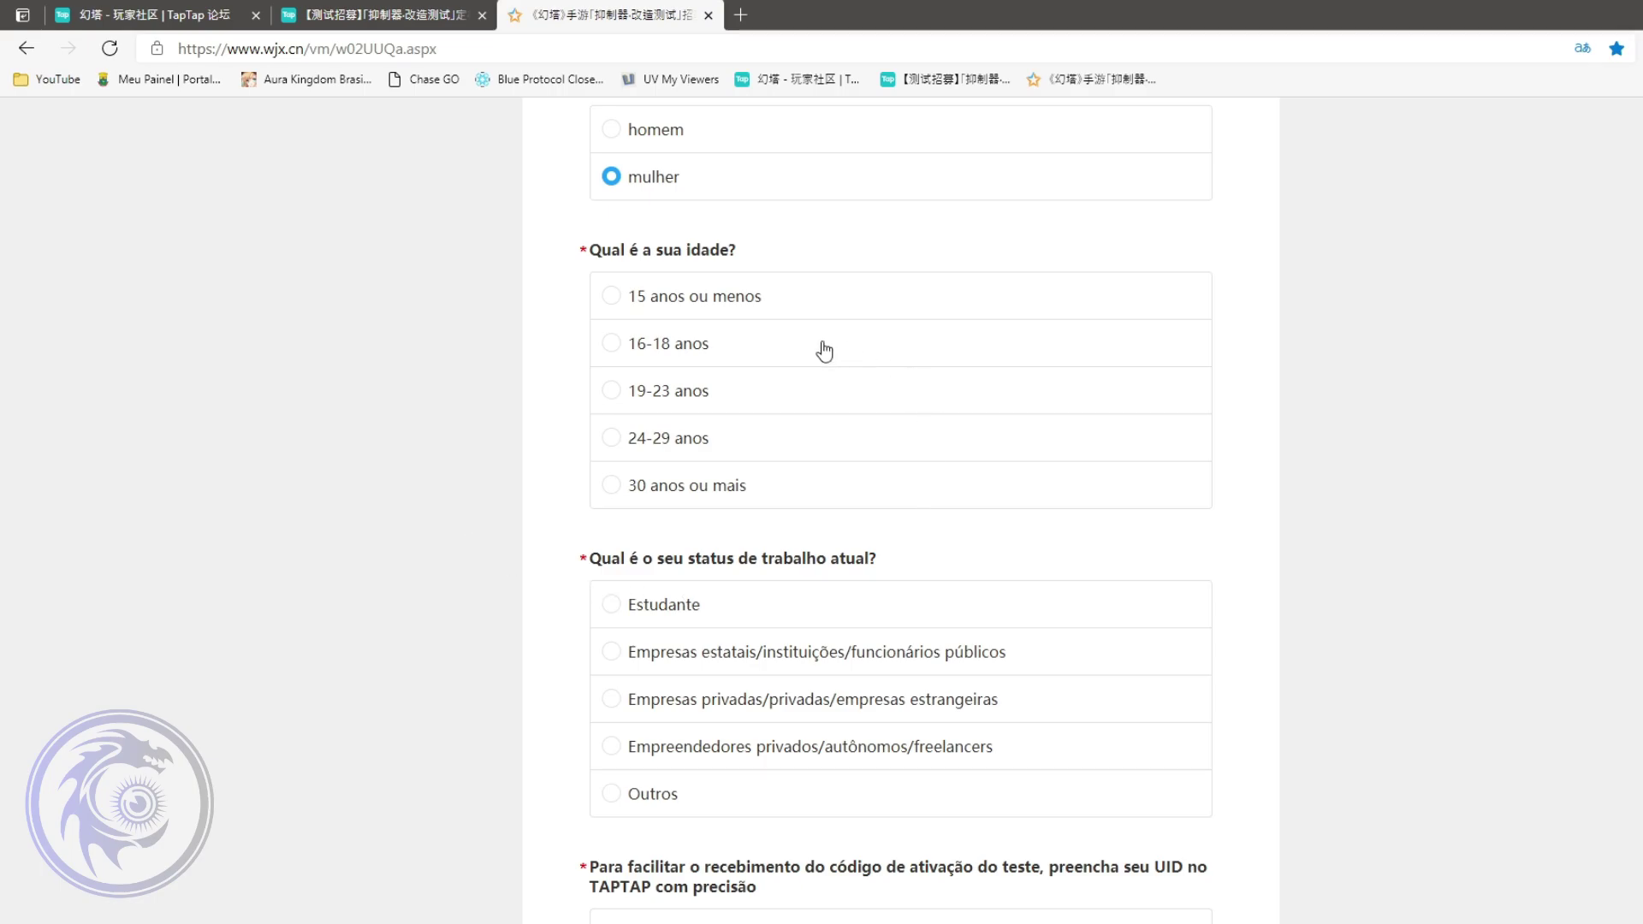
{"action": "left_click", "coordinate": [698, 395]}
{"action": "scroll", "coordinate": [1469, 458], "scroll_direction": "down", "scroll_amount": 2}
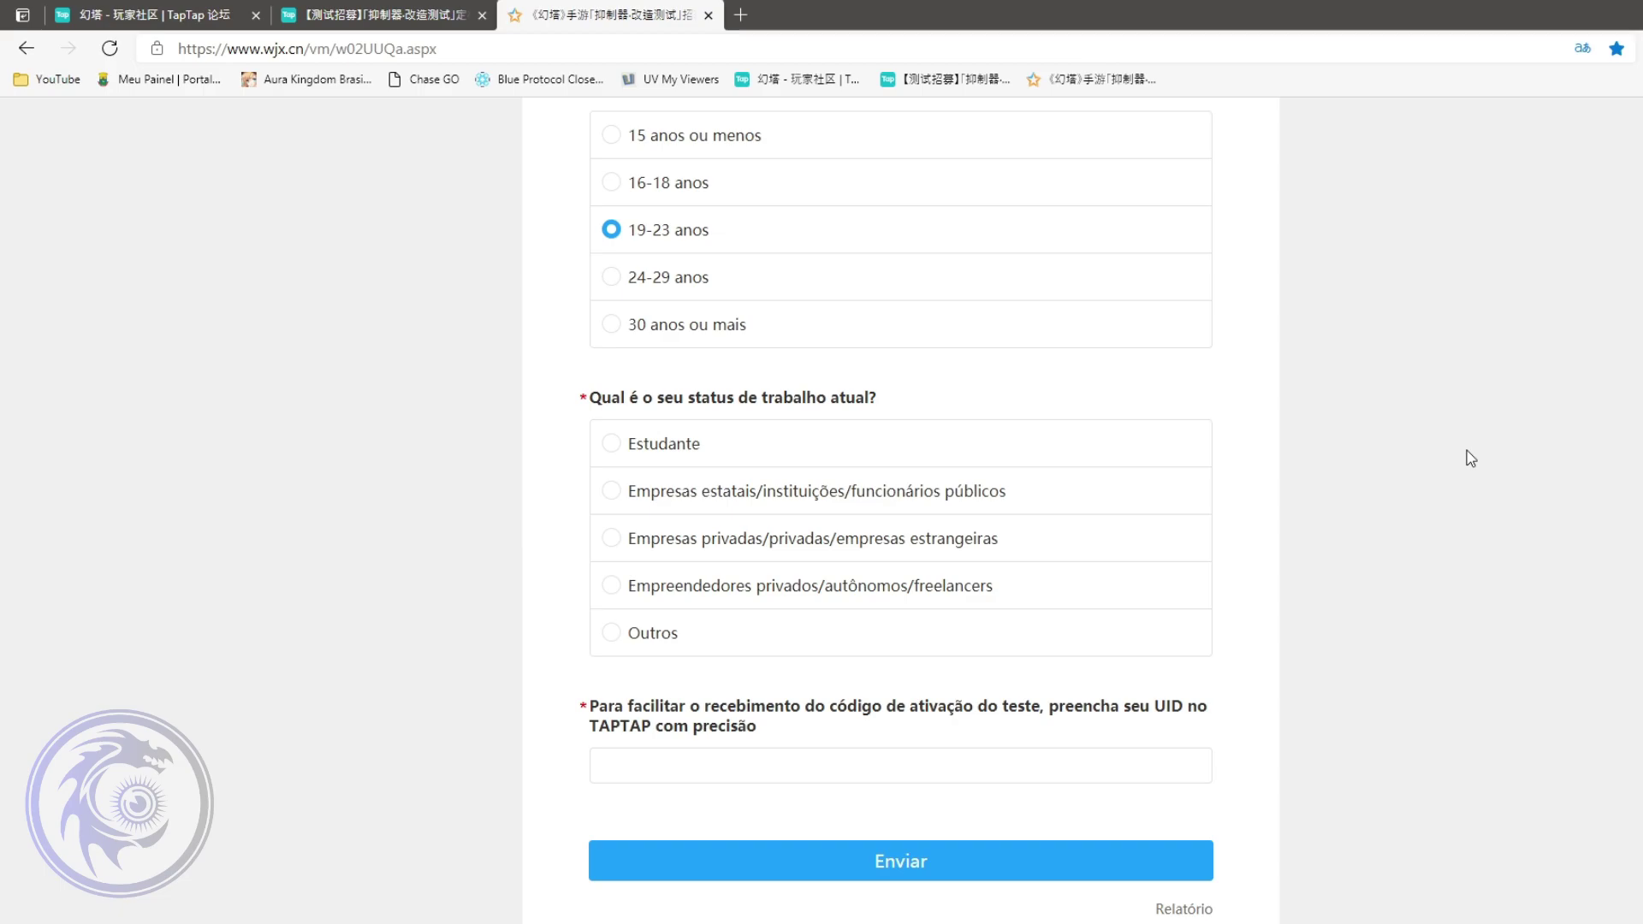
{"action": "left_click", "coordinate": [813, 561]}
- Switch to the Torre Fantasma forum page on TapTap and highlight its web address
{"action": "left_click", "coordinate": [239, 9]}
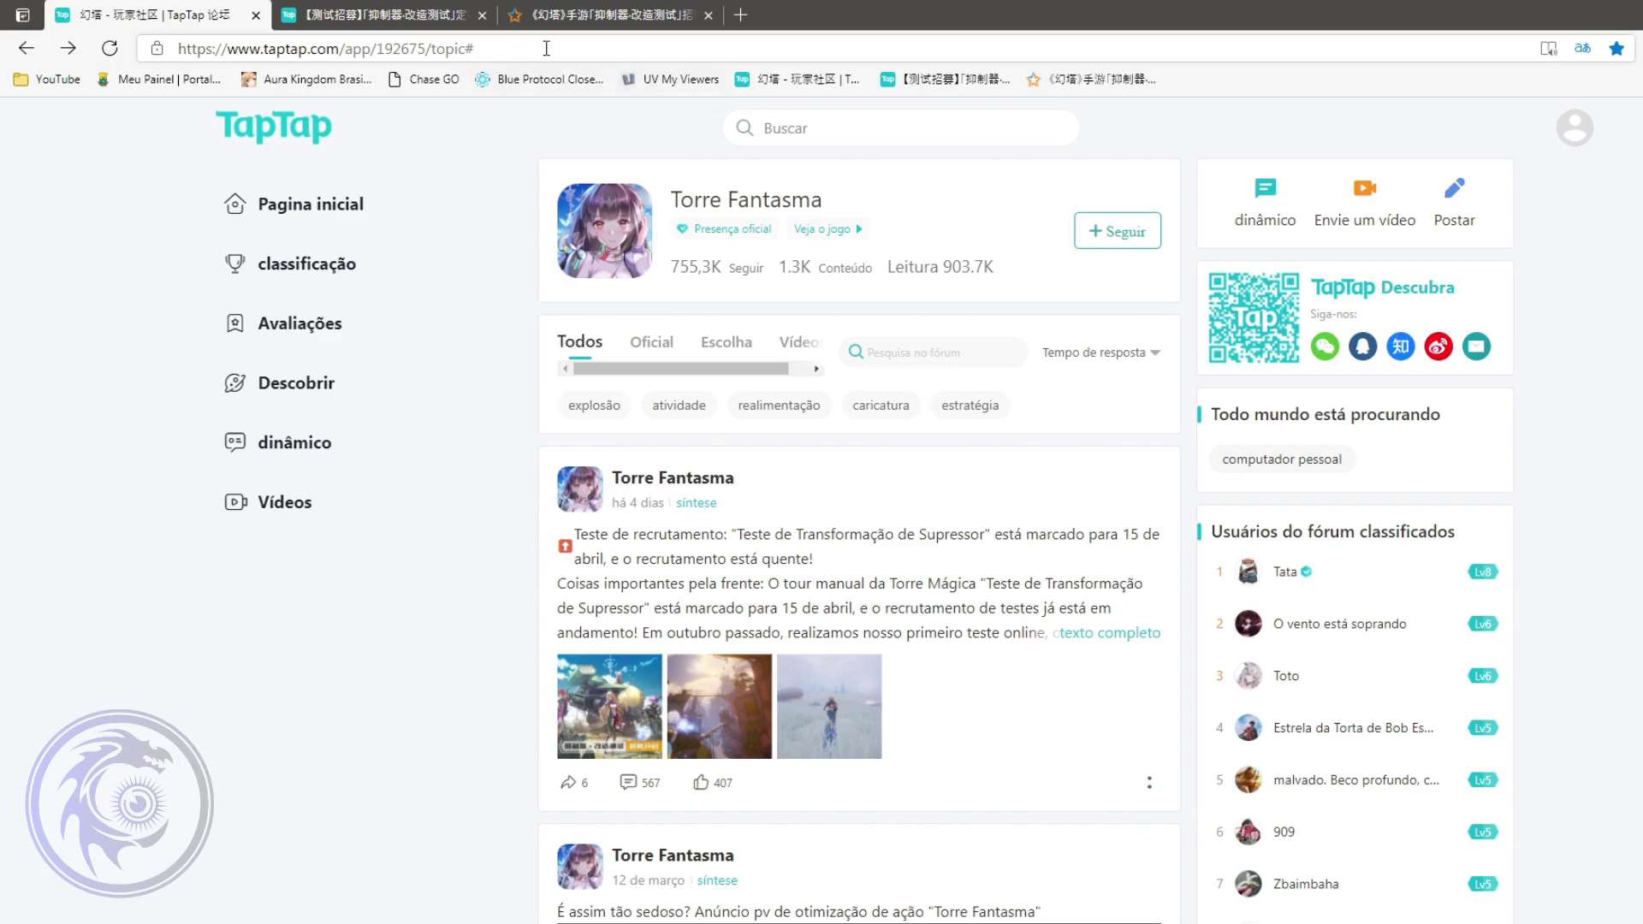
{"action": "left_click", "coordinate": [629, 49]}
{"action": "left_click_drag", "start_coordinate": [629, 49], "coordinate": [361, 48]}
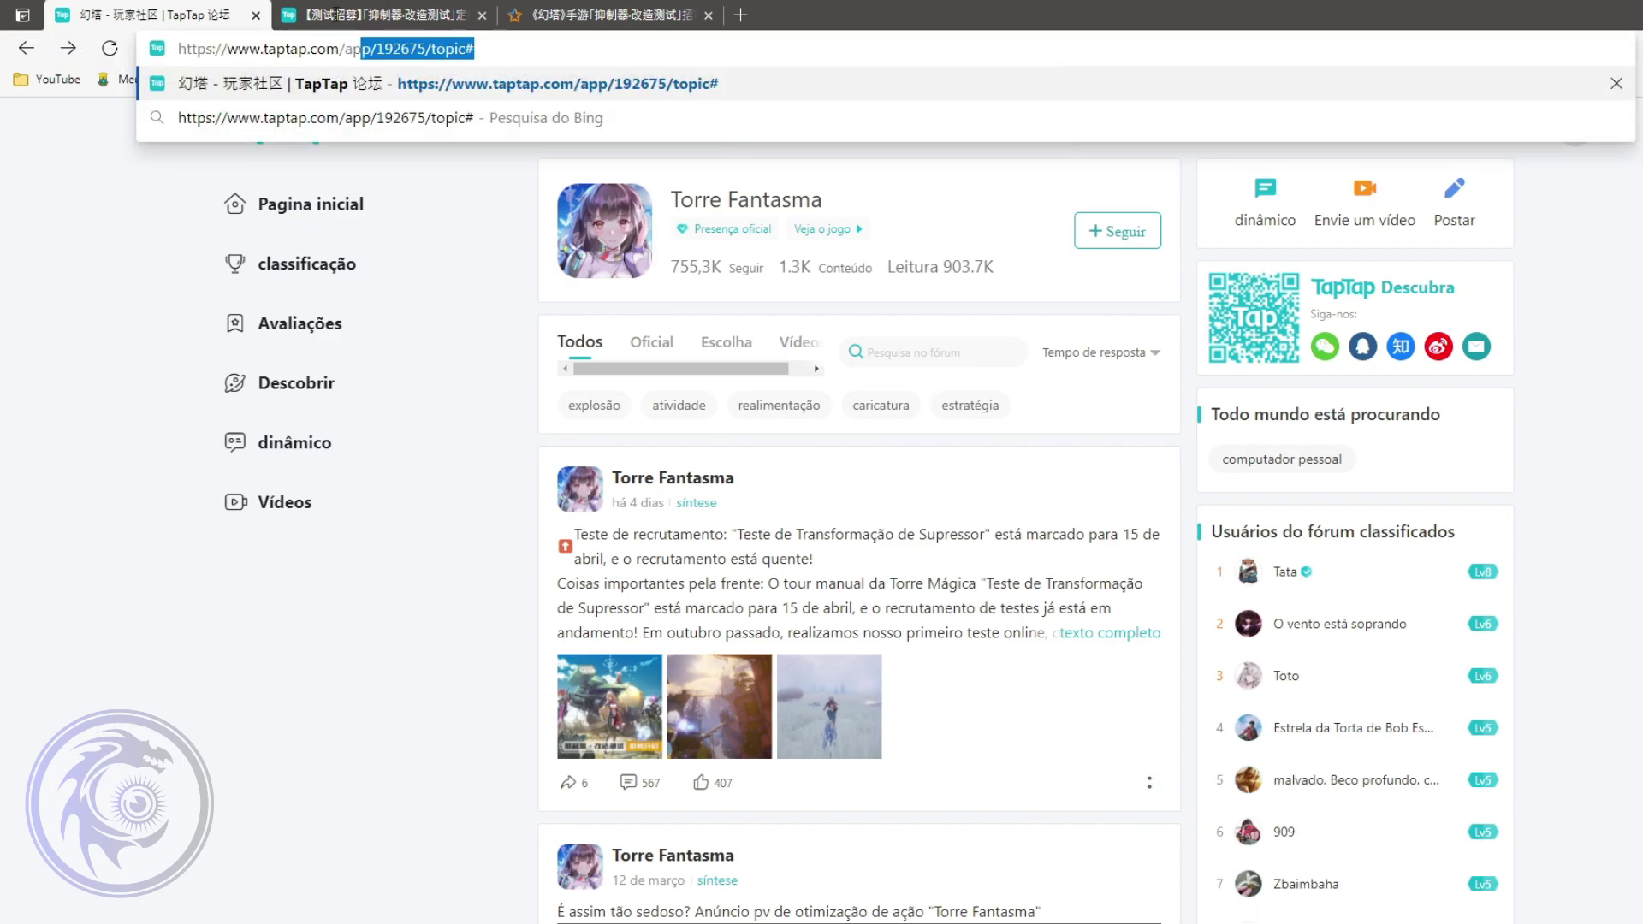
{"action": "left_click", "coordinate": [440, 342]}
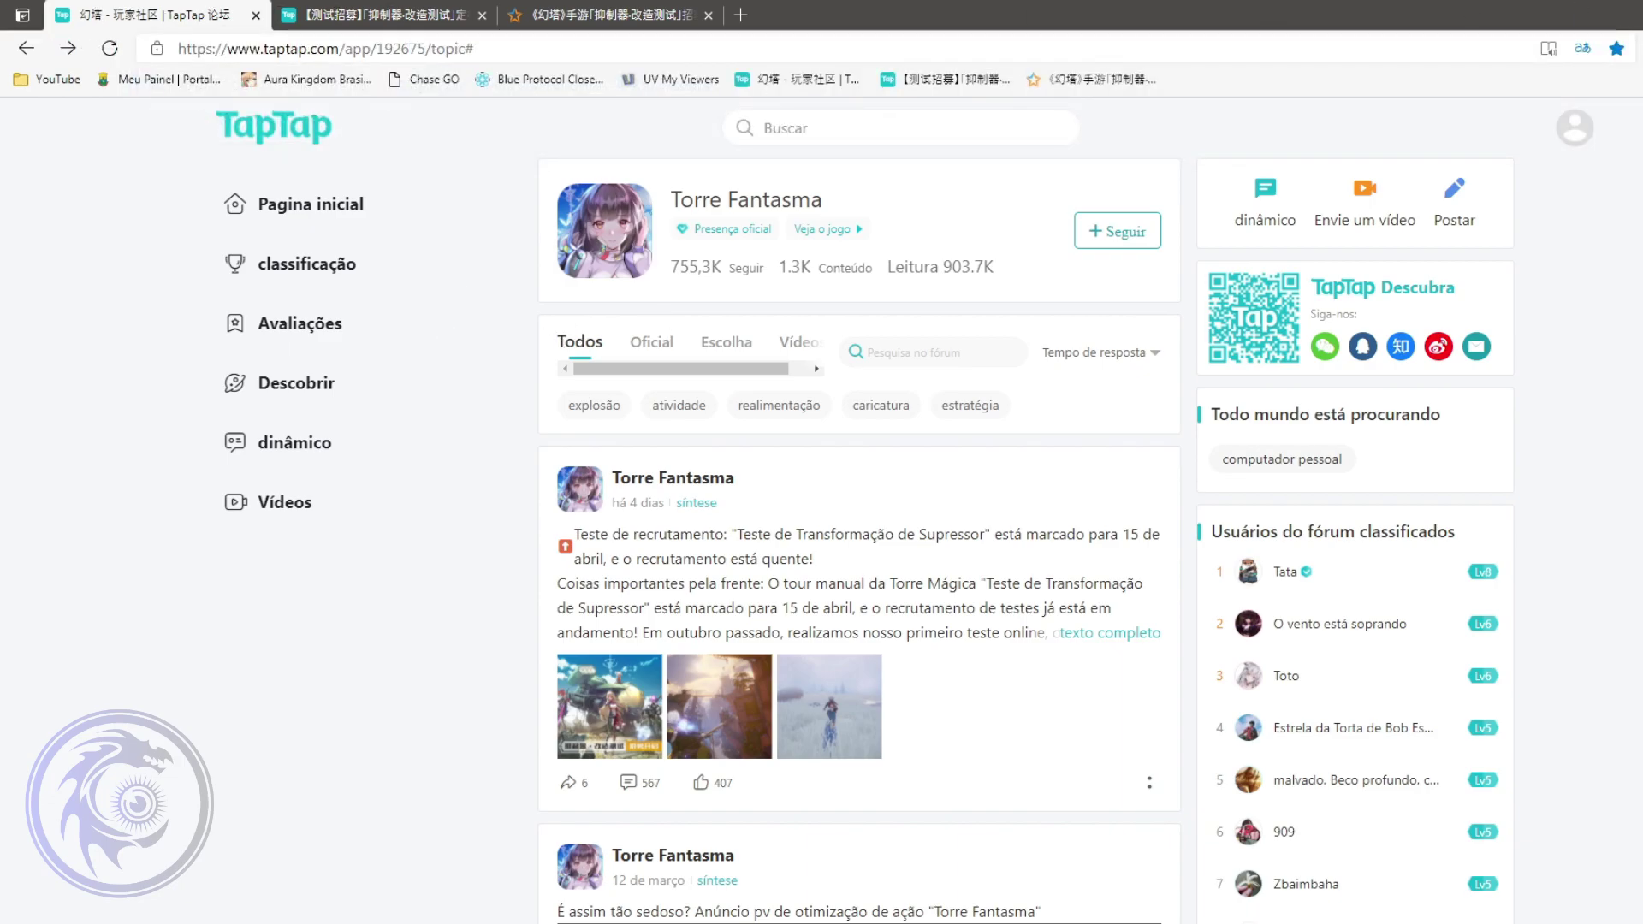
- Open the TapTap login page and expand the additional social network login options
{"action": "left_click", "coordinate": [1574, 141]}
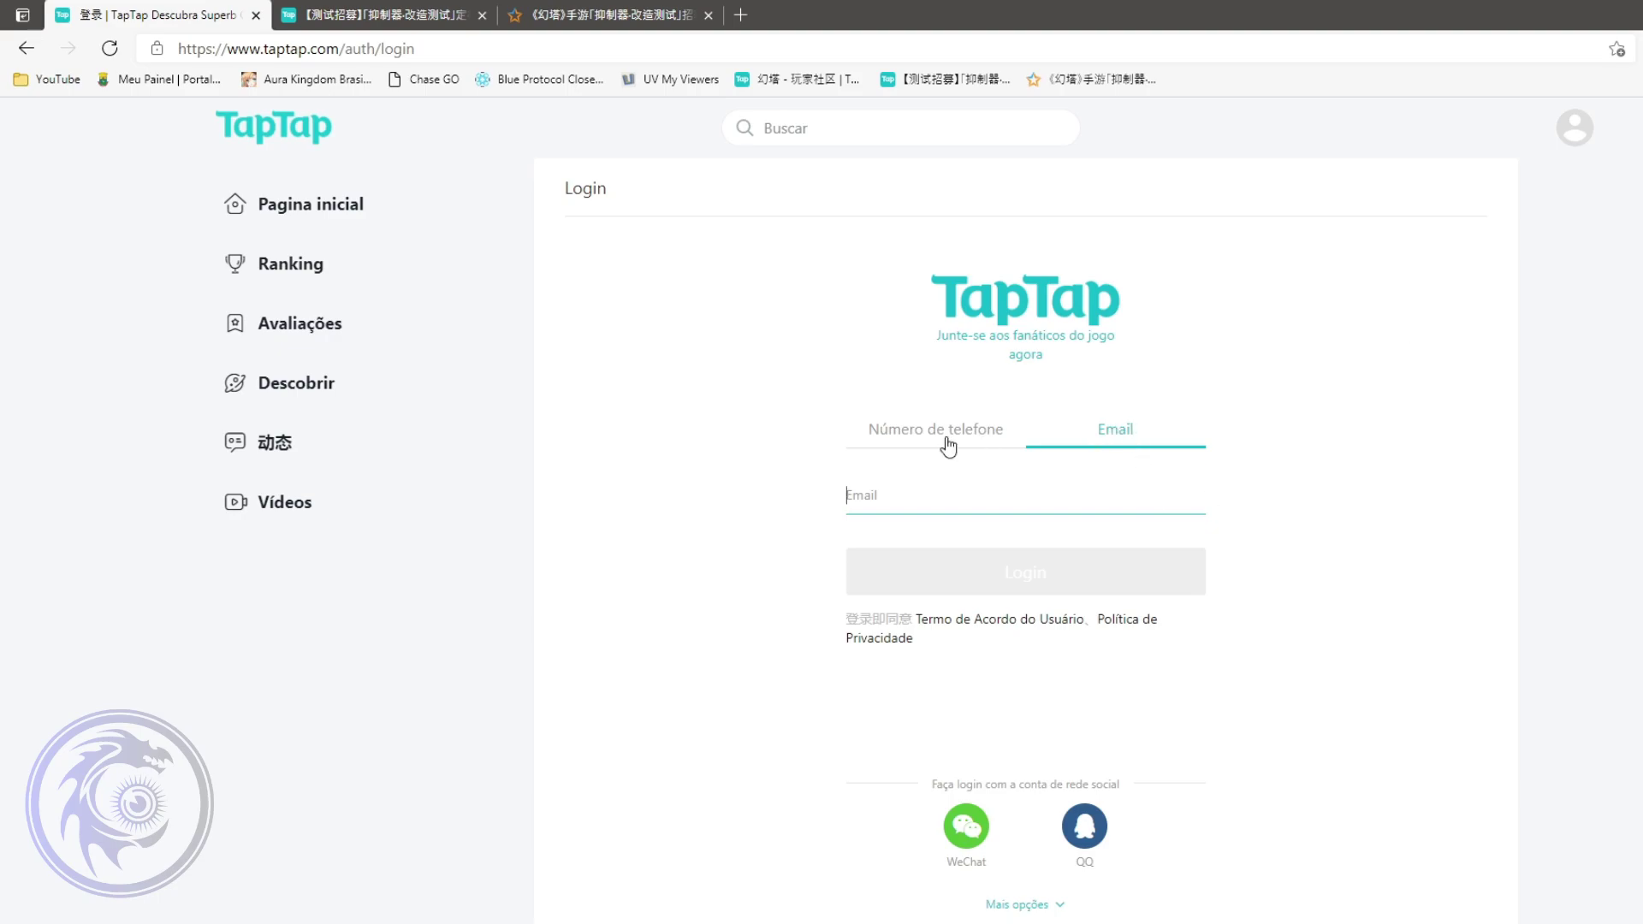
{"action": "scroll", "coordinate": [1405, 459], "scroll_direction": "down", "scroll_amount": 2}
{"action": "scroll", "coordinate": [1406, 460], "scroll_direction": "down", "scroll_amount": 2}
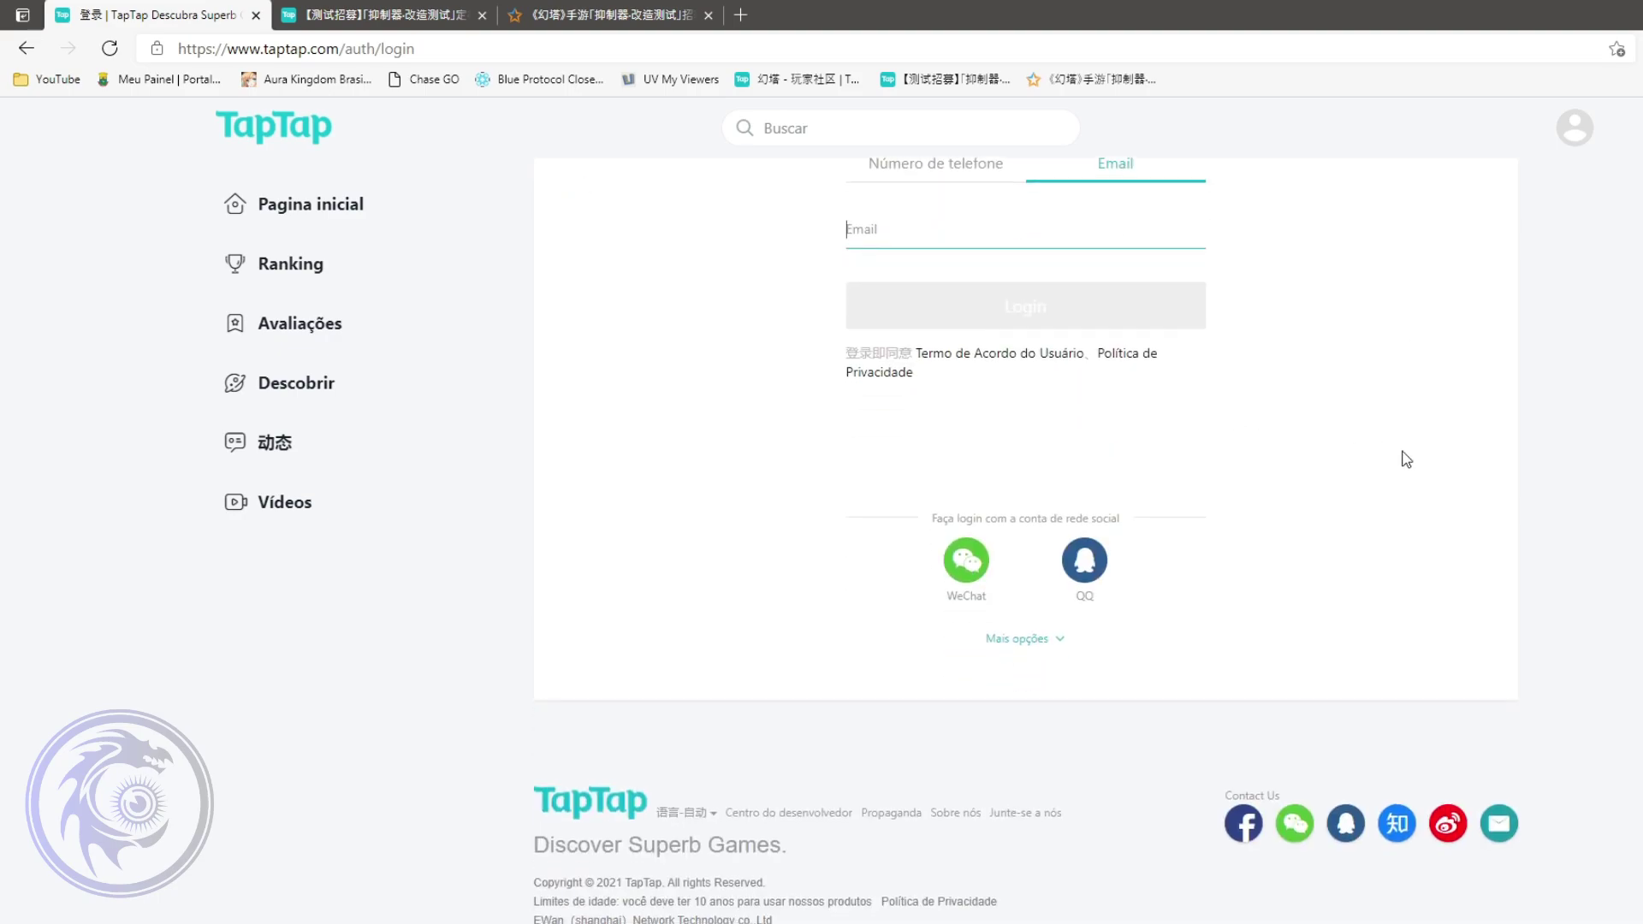
{"action": "scroll", "coordinate": [1406, 459], "scroll_direction": "up", "scroll_amount": 3}
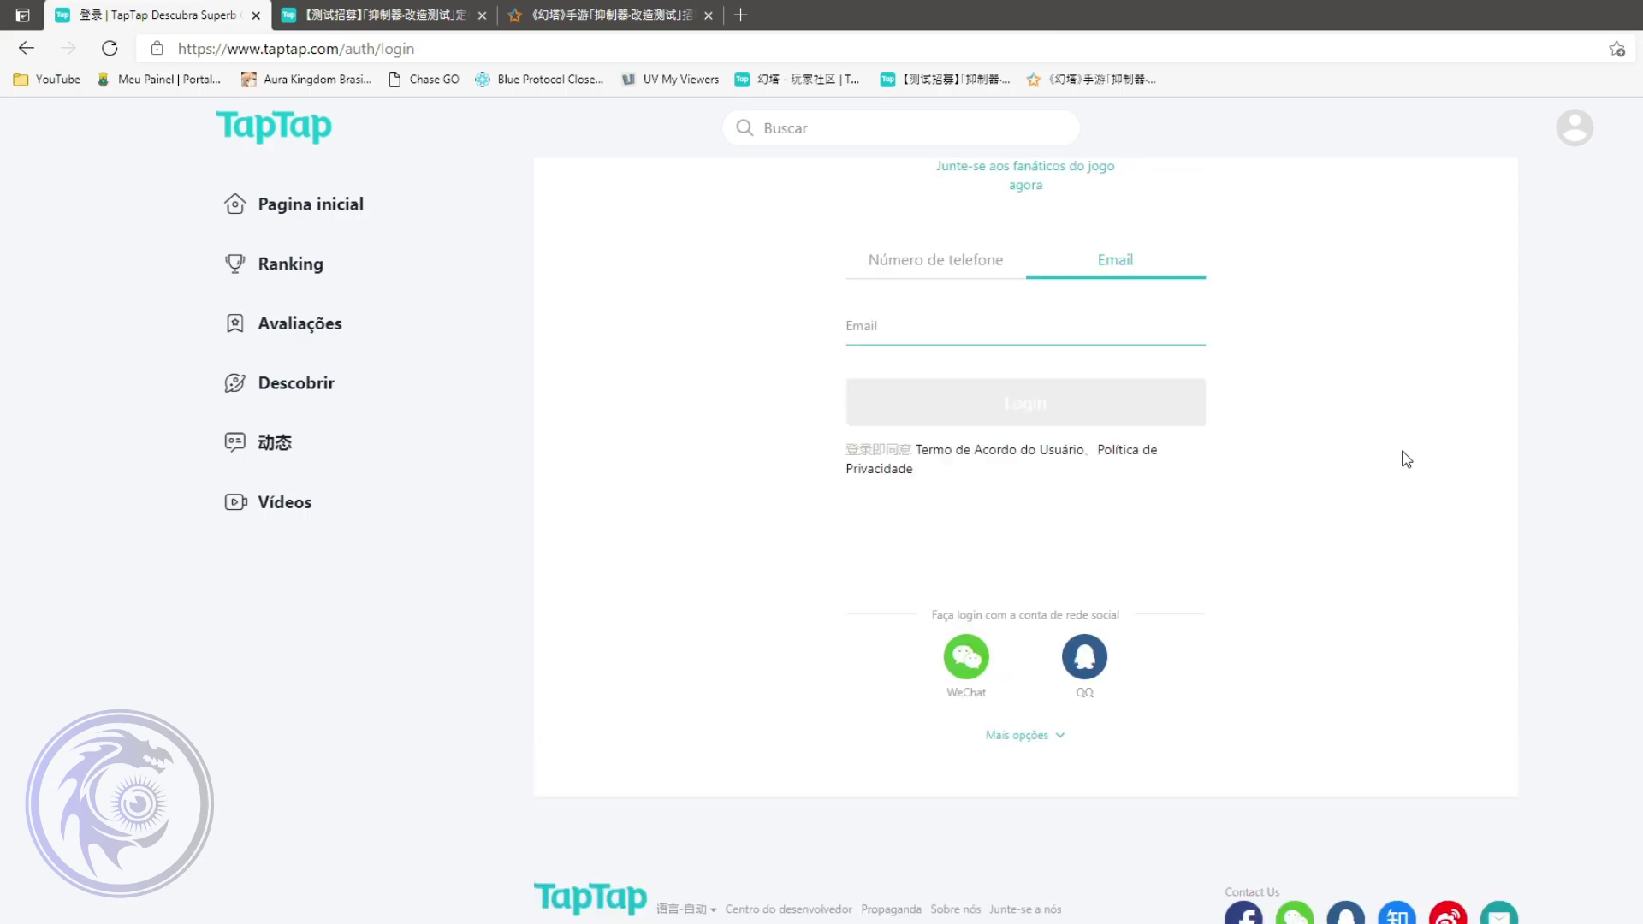
{"action": "scroll", "coordinate": [1384, 231], "scroll_direction": "down", "scroll_amount": 3}
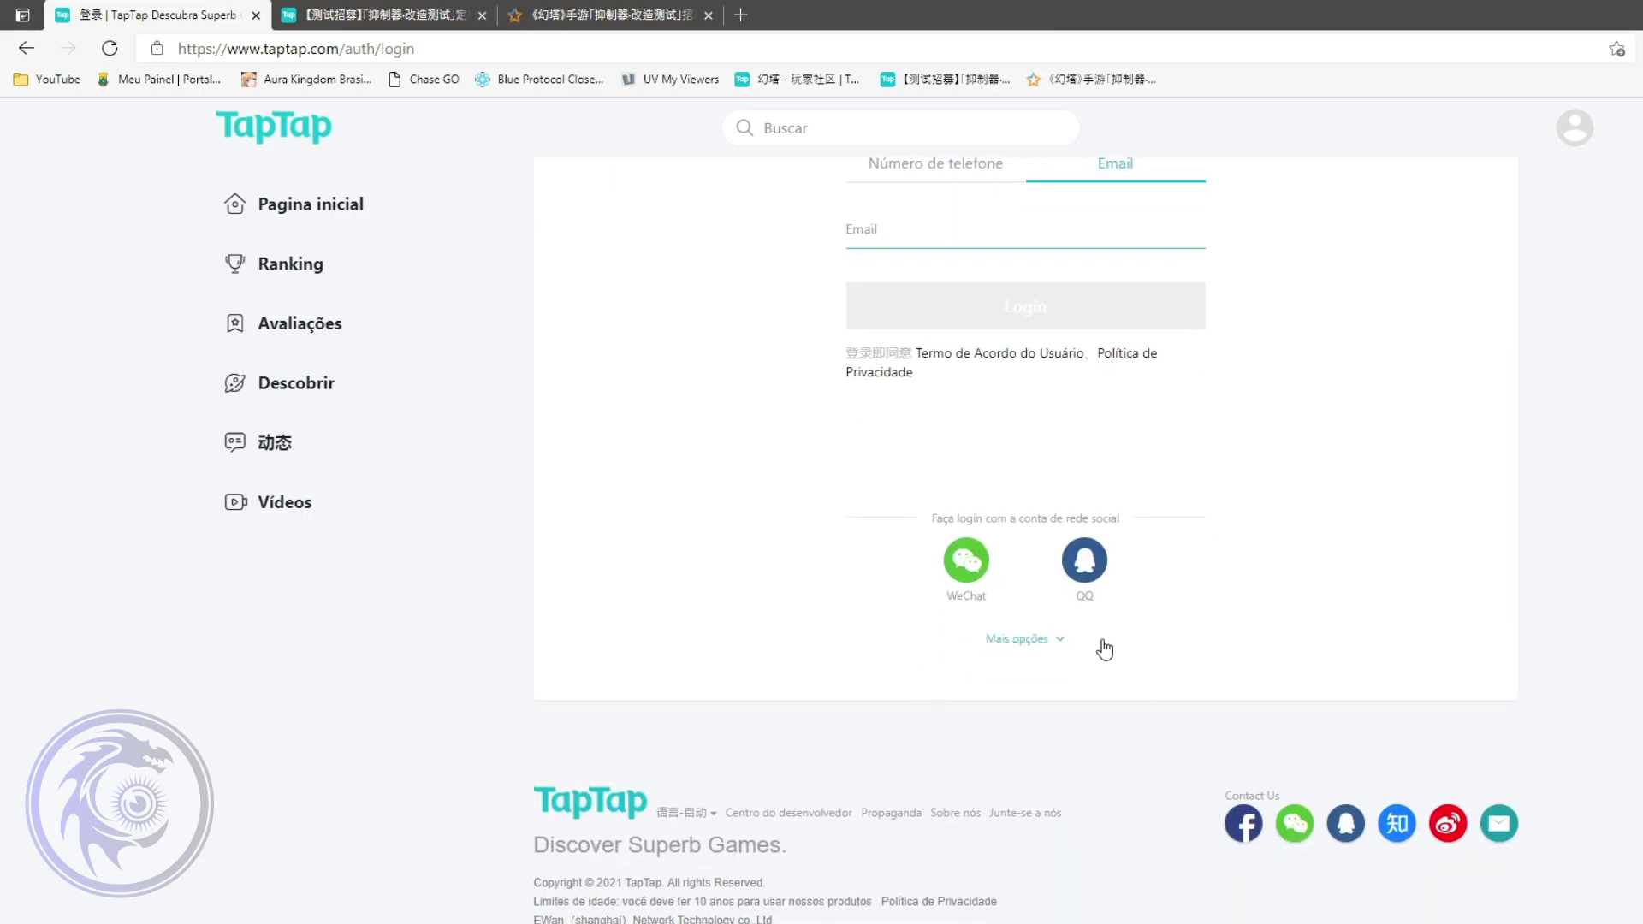
{"action": "left_click", "coordinate": [1037, 638]}
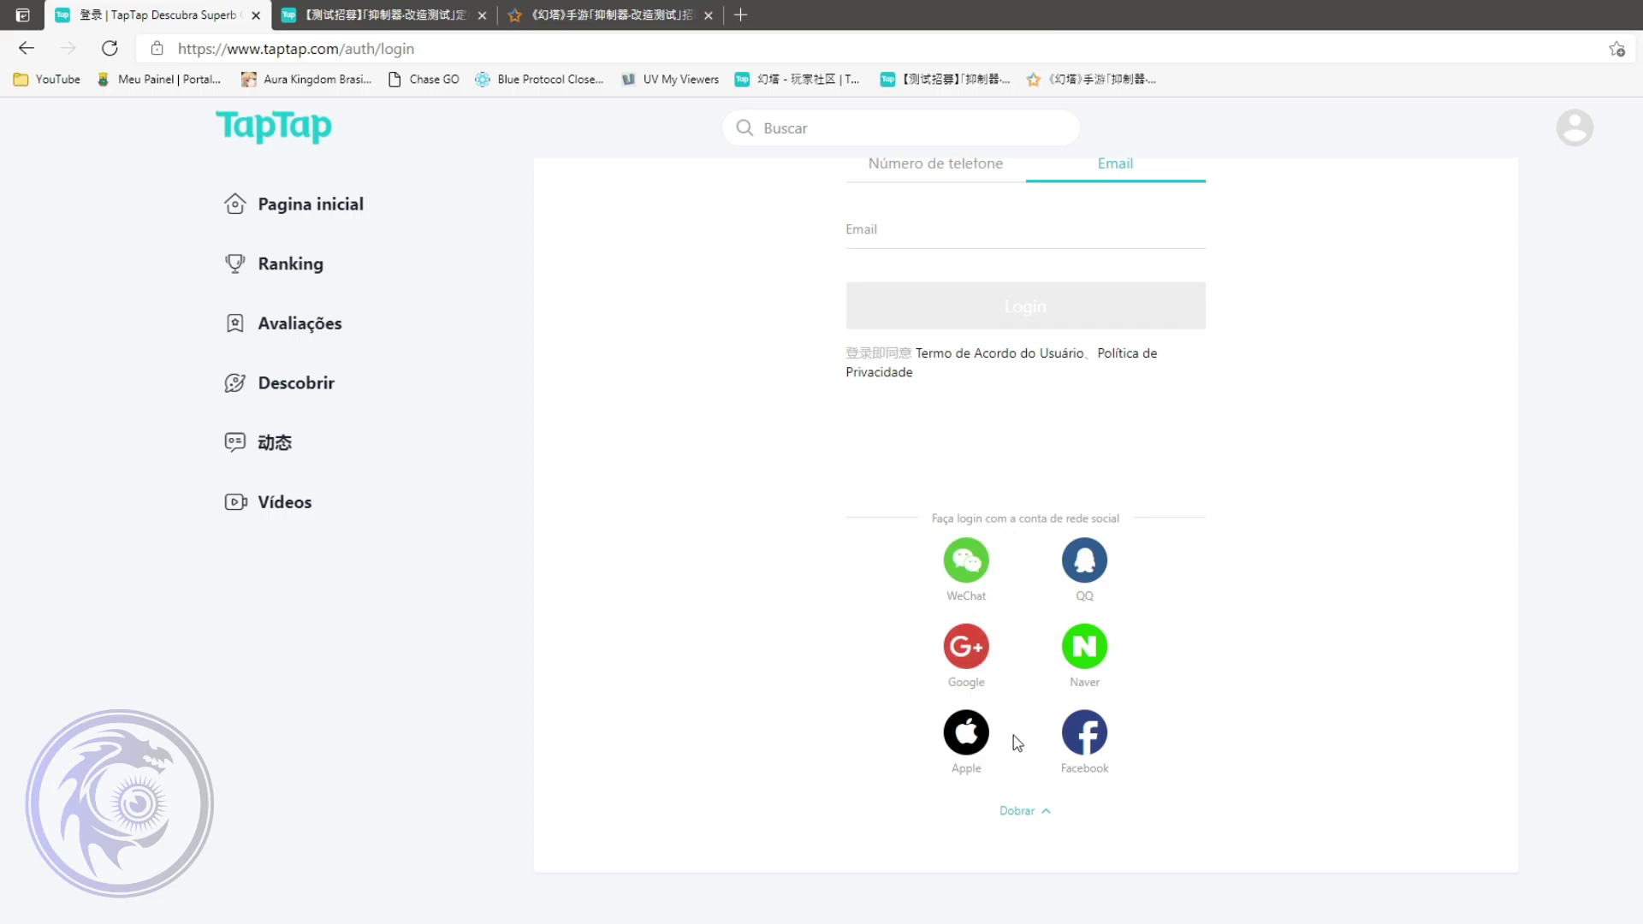
- Log in to TapTap through Google using the first listed account
{"action": "scroll", "coordinate": [1178, 525], "scroll_direction": "up", "scroll_amount": 3}
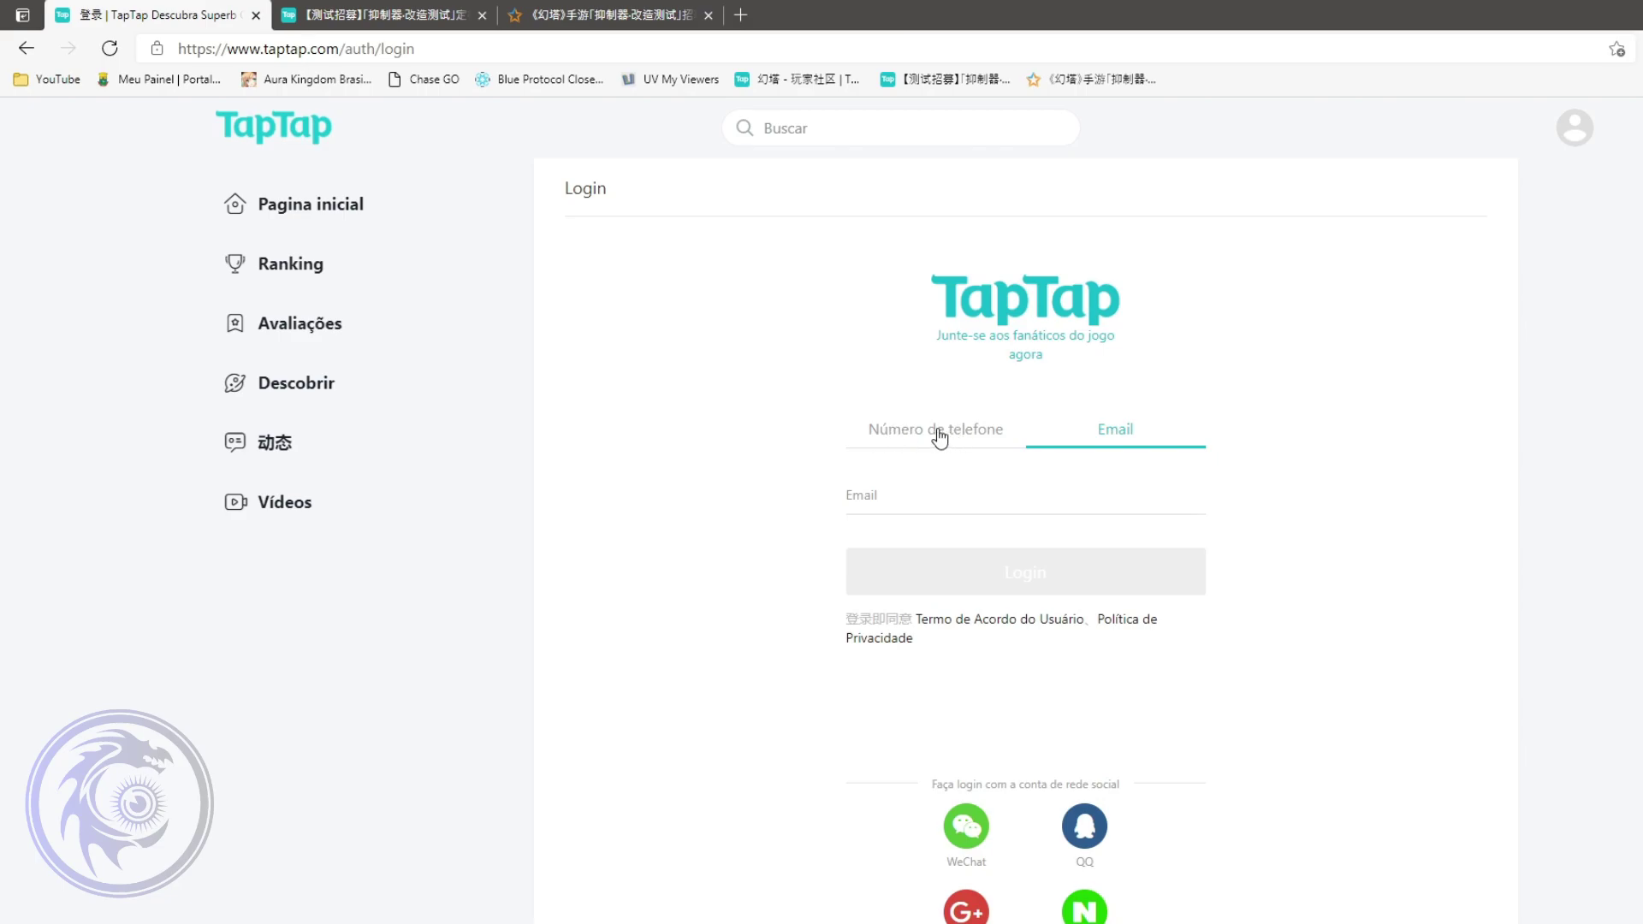
{"action": "scroll", "coordinate": [939, 436], "scroll_direction": "down", "scroll_amount": 3}
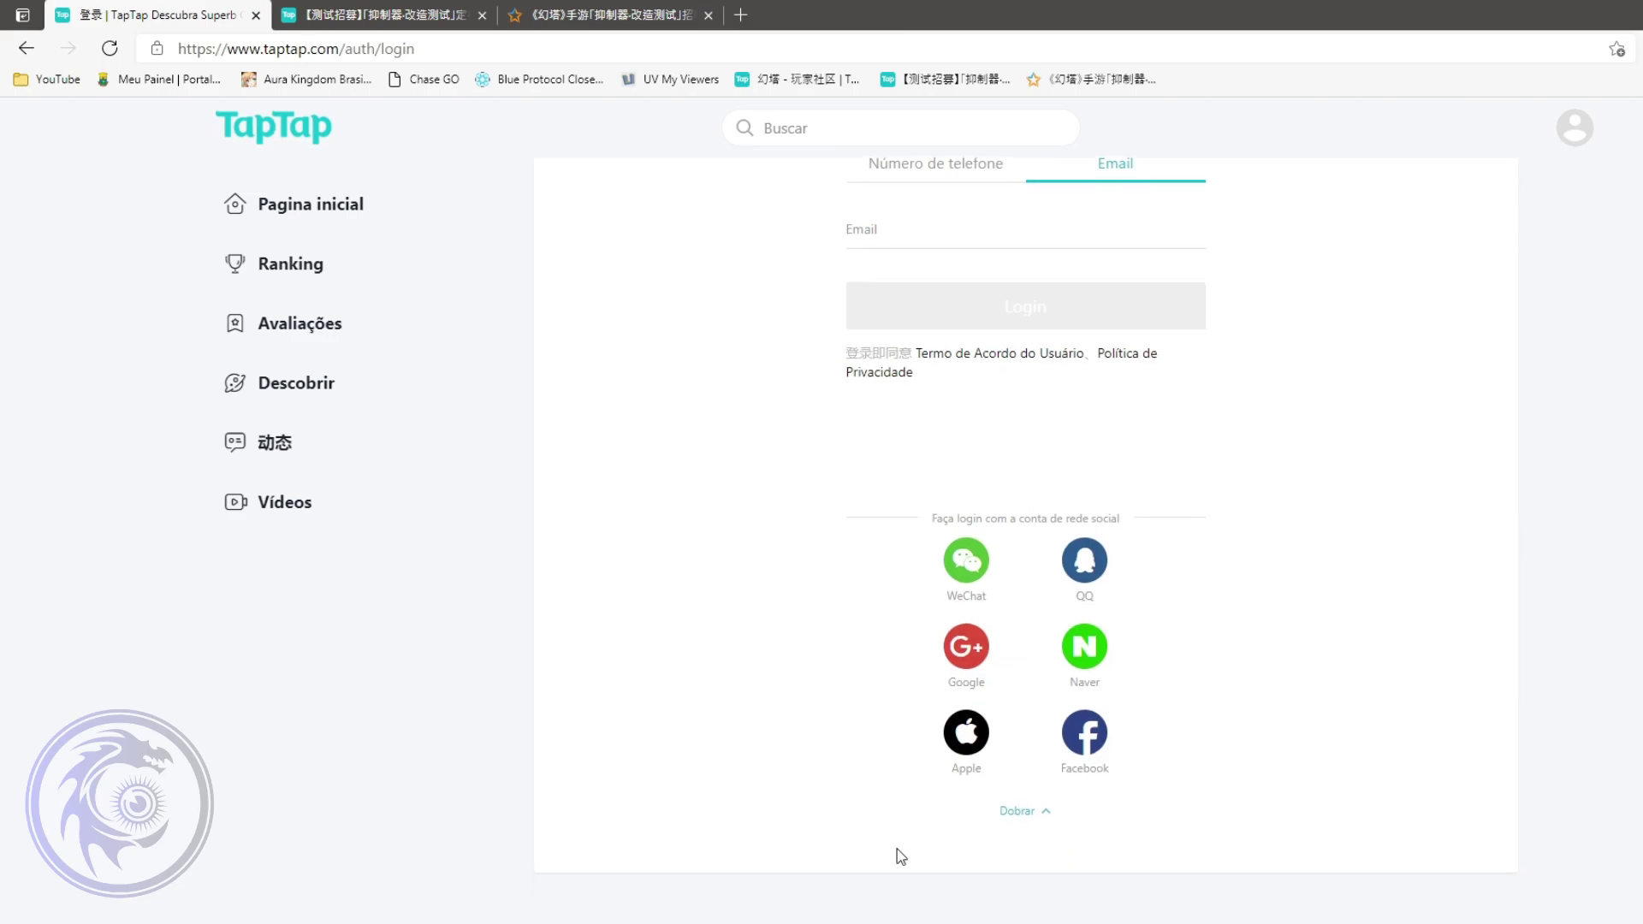
{"action": "left_click", "coordinate": [966, 646]}
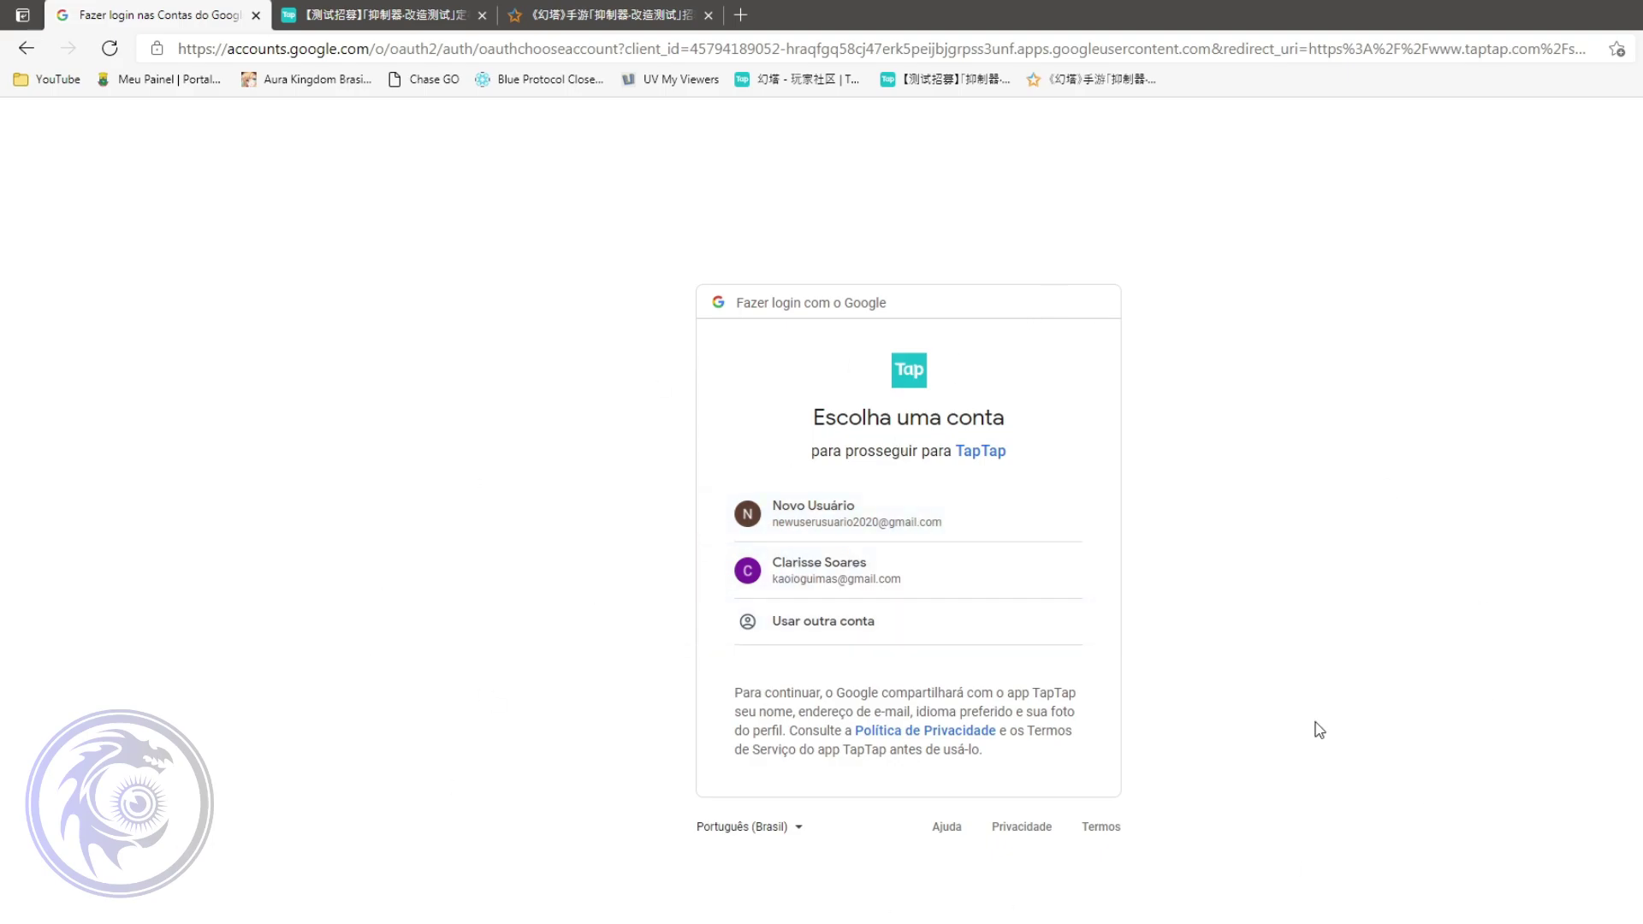
{"action": "left_click", "coordinate": [1014, 522]}
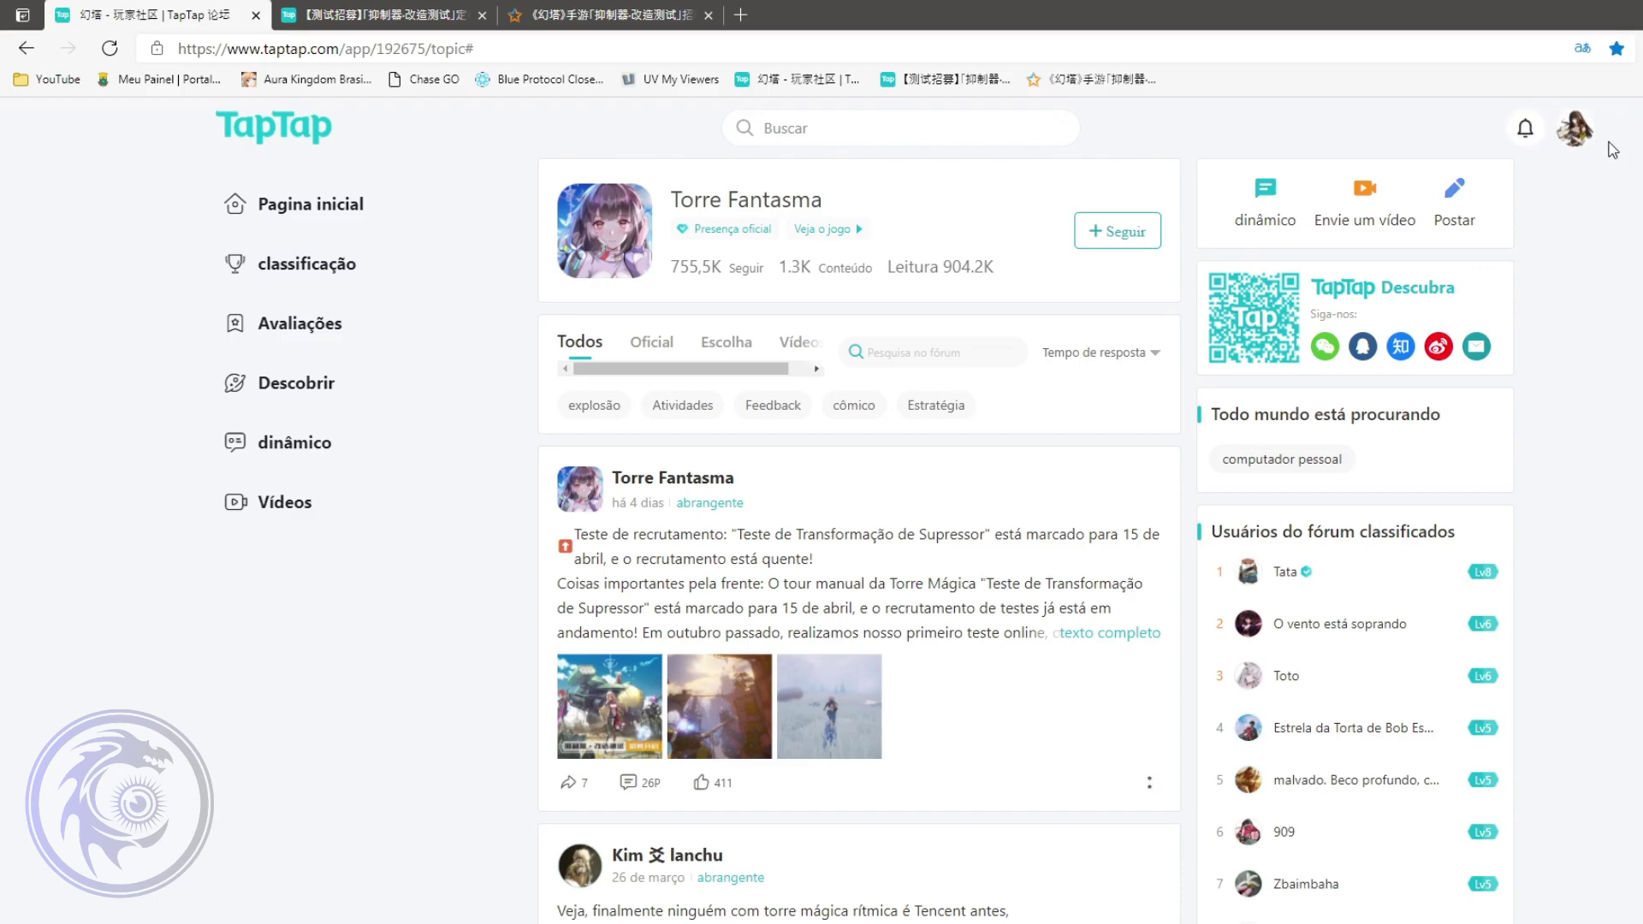
- Open the TapTap account's personal center and copy the numeric user ID shown beside the profile name
{"action": "left_click", "coordinate": [1579, 141]}
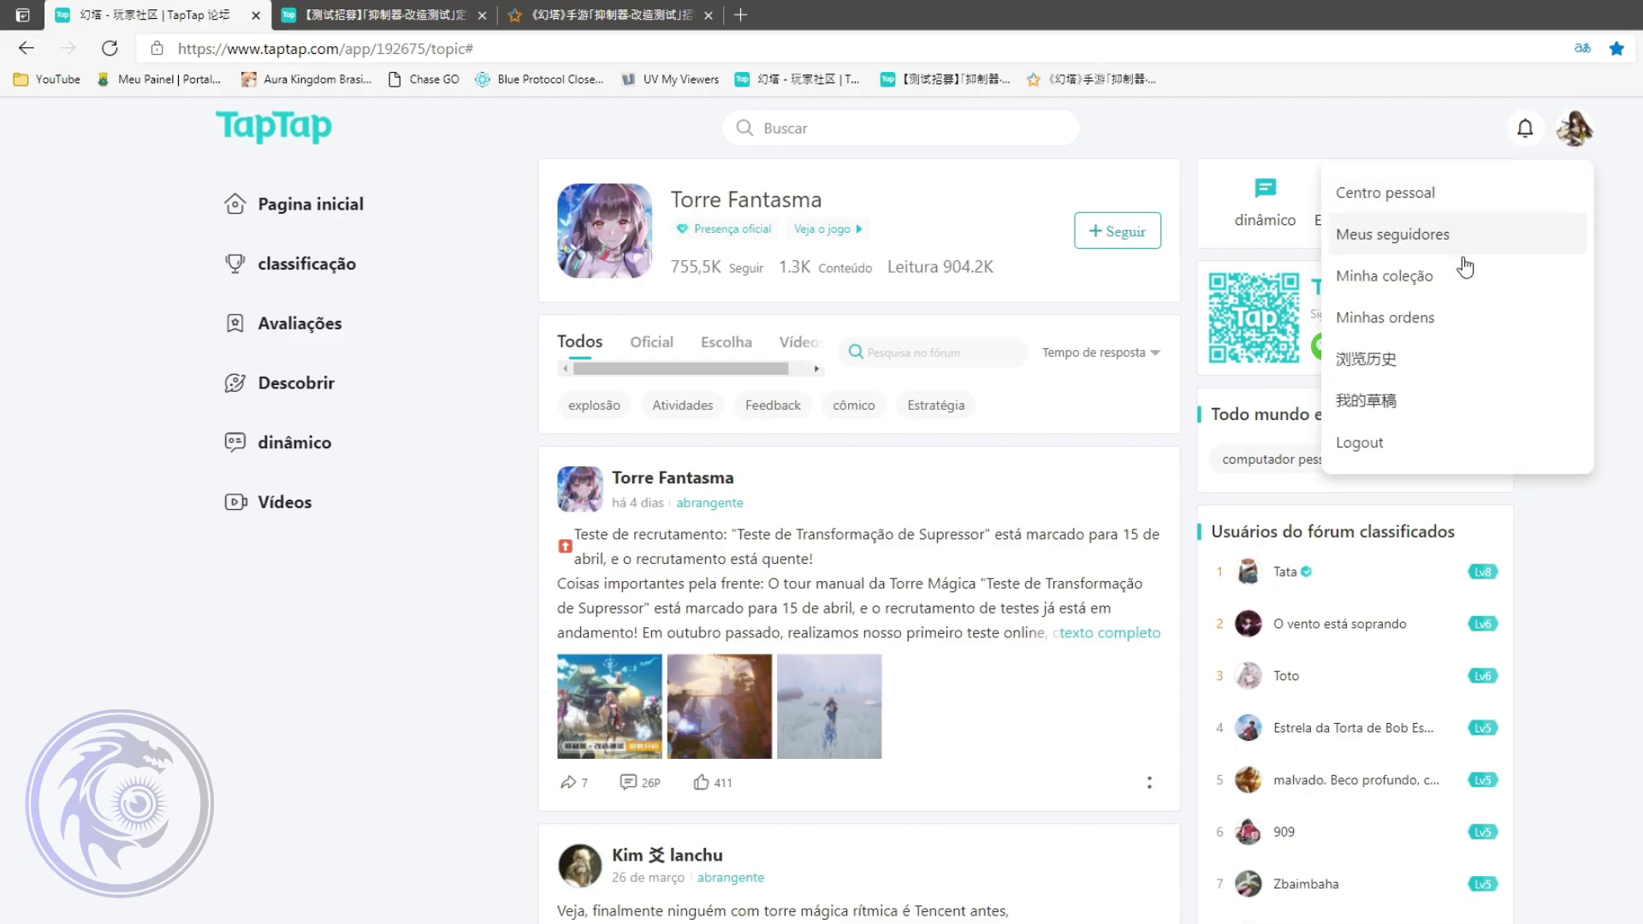
{"action": "left_click", "coordinate": [1551, 204]}
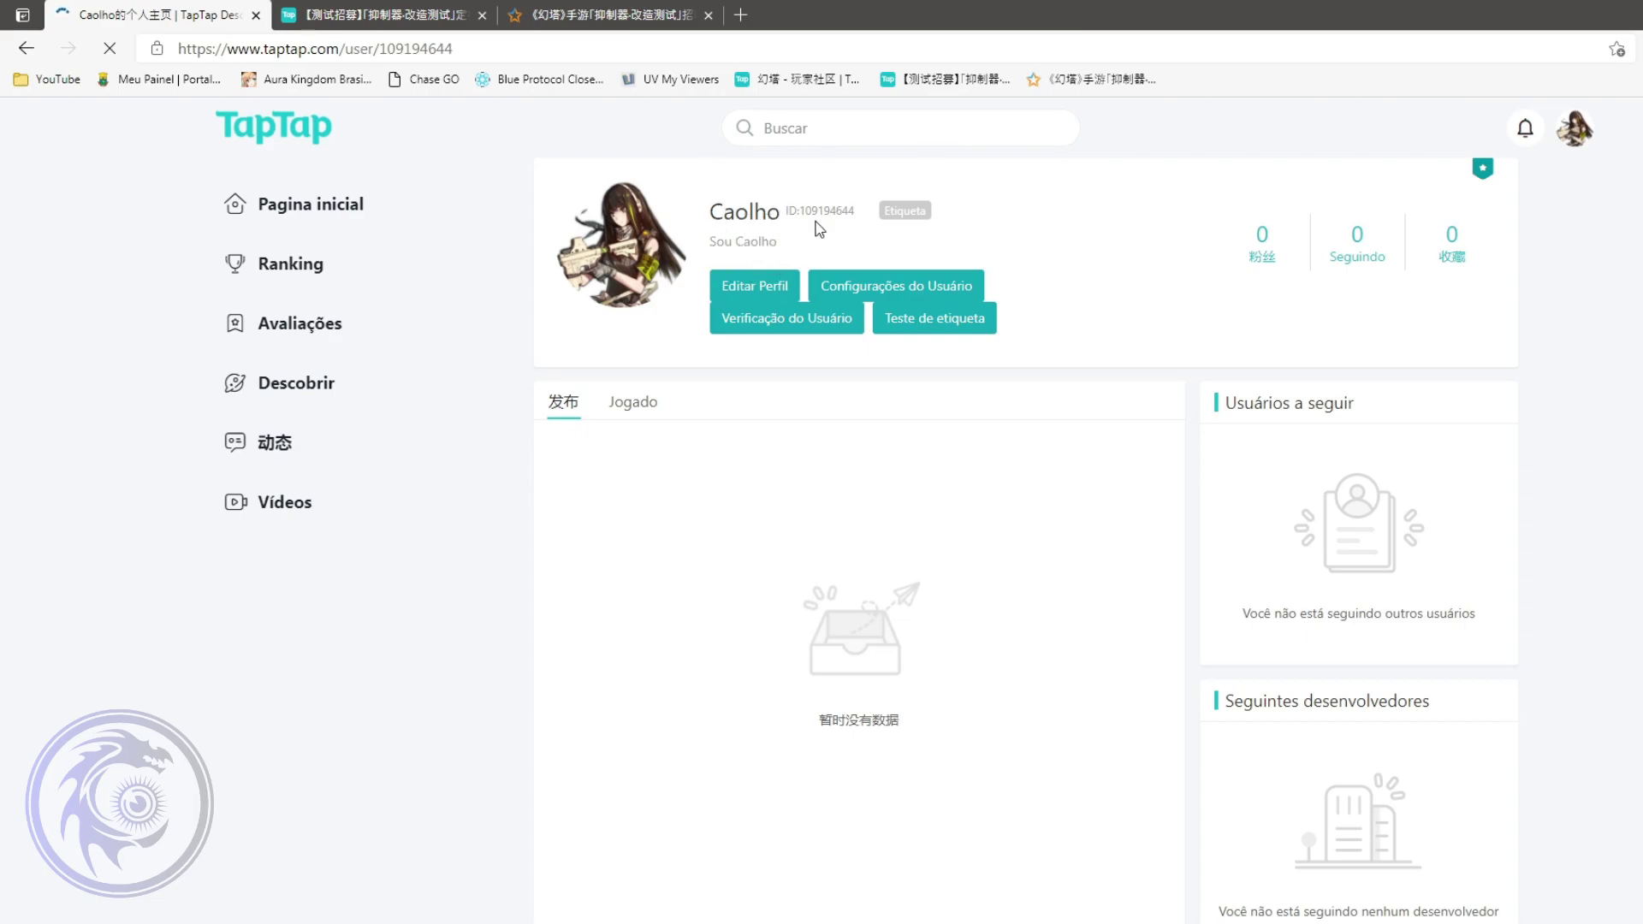
{"action": "left_click_drag", "start_coordinate": [860, 218], "coordinate": [799, 224]}
{"action": "left_click", "coordinate": [841, 216]}
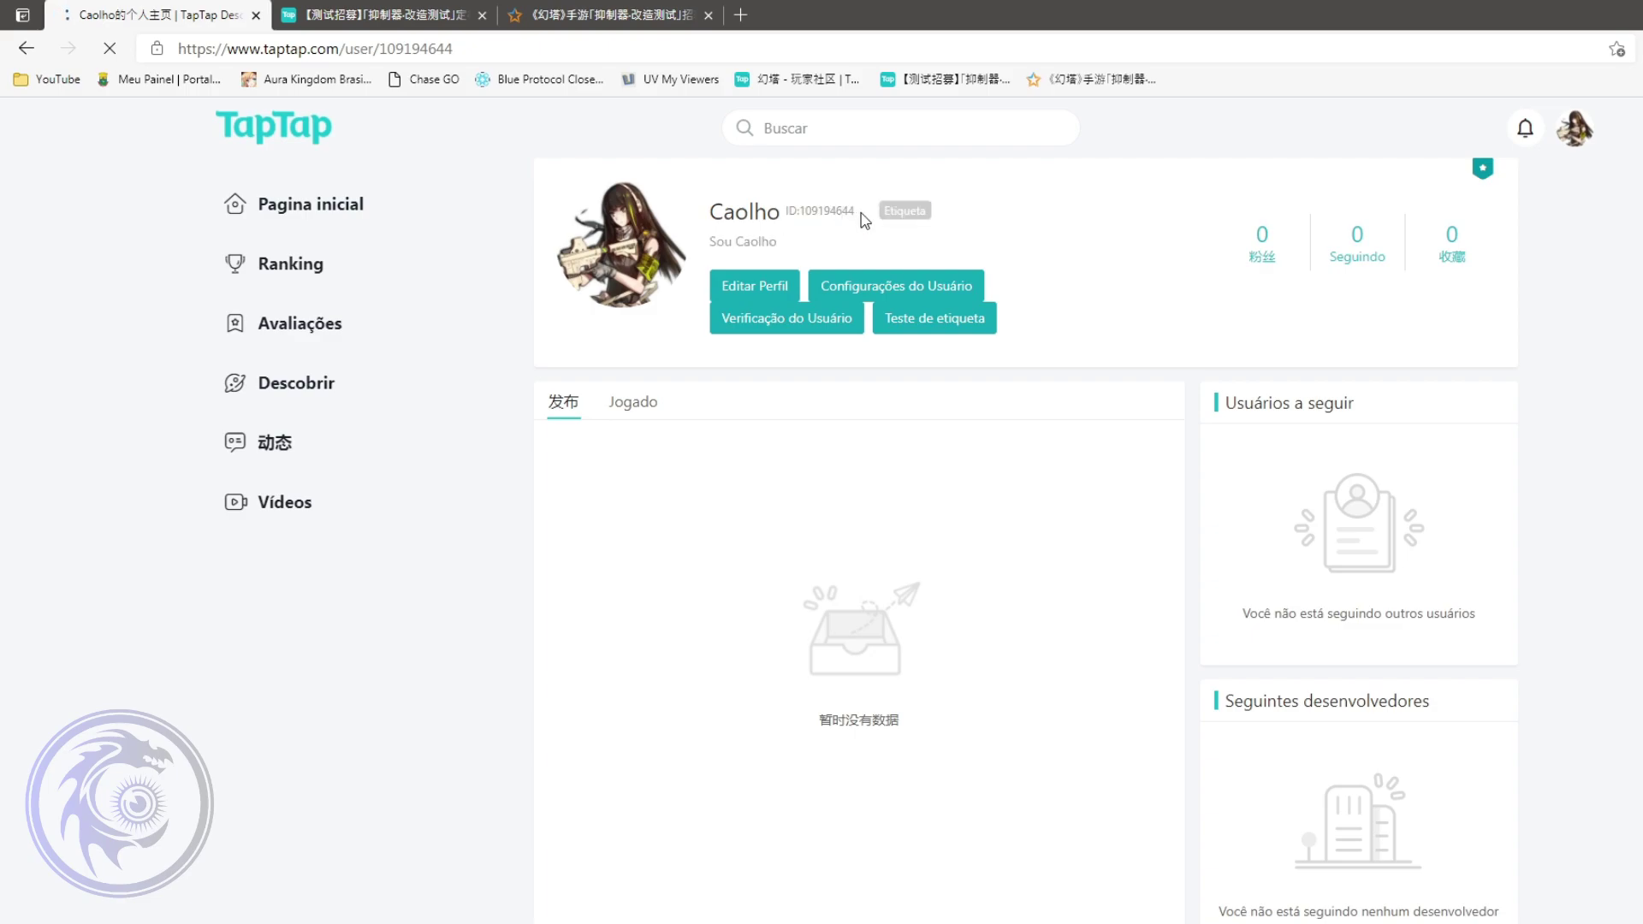
{"action": "double_click", "coordinate": [808, 215]}
{"action": "left_click_drag", "start_coordinate": [802, 215], "coordinate": [855, 211]}
{"action": "key", "text": "ctrl+c"}
- Switch to the recruitment questionnaire and paste the copied TapTap user ID as the answer to the required UID question
{"action": "left_click", "coordinate": [602, 12]}
{"action": "left_click", "coordinate": [740, 781]}
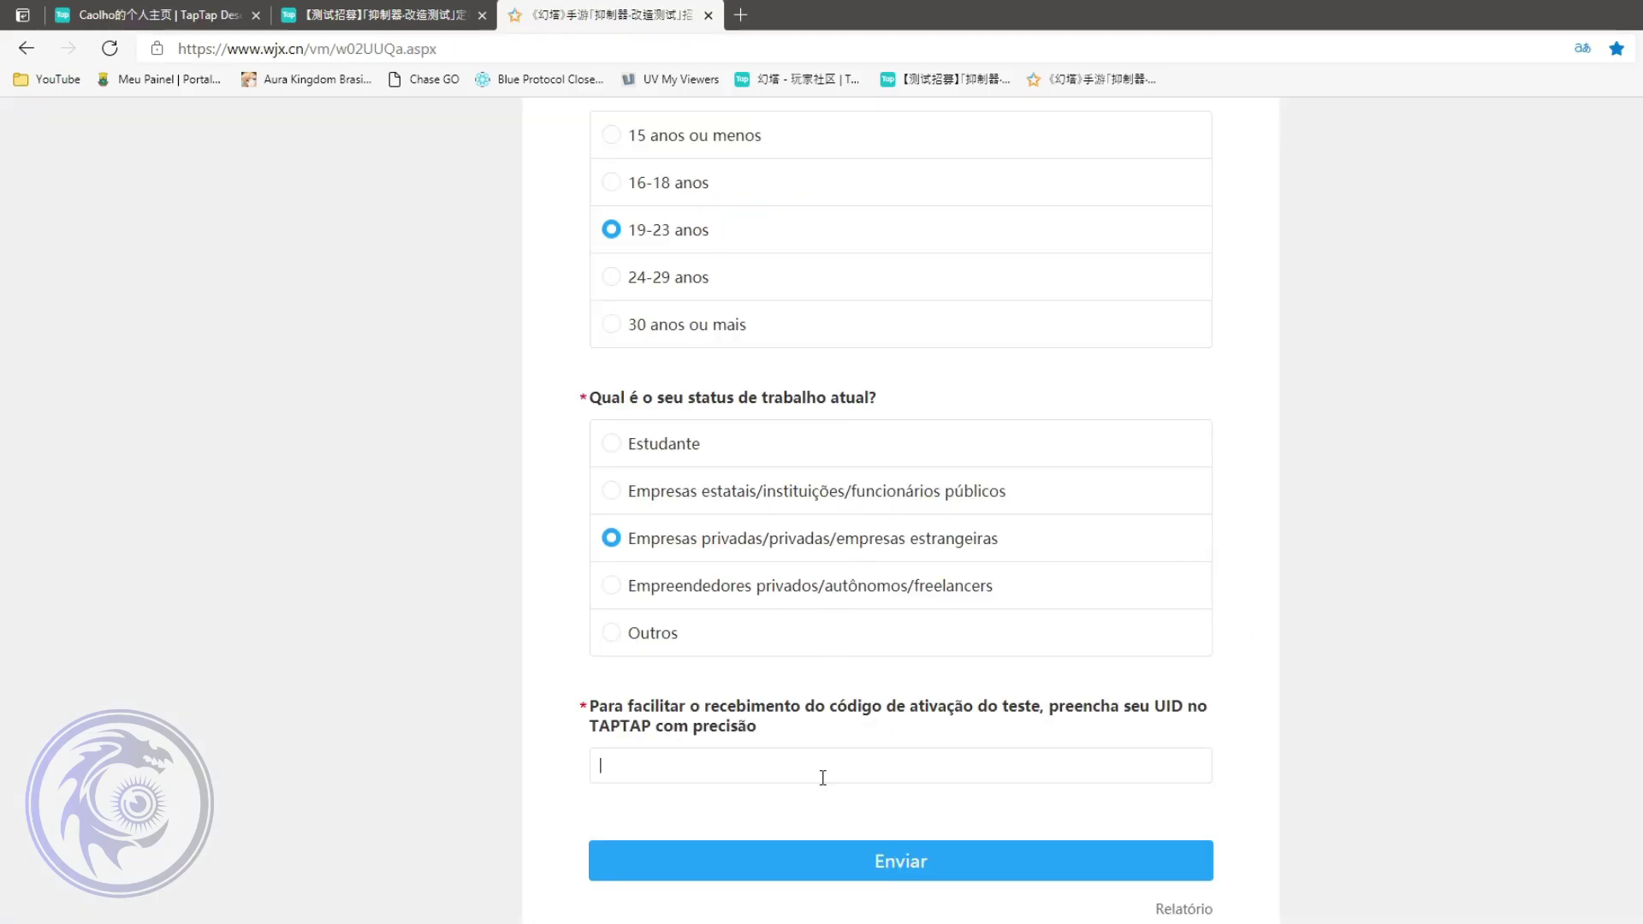
{"action": "key", "text": "ctrl+v"}
- Submit the completed questionnaire and translate the resulting confirmation page into Portuguese
{"action": "left_click", "coordinate": [938, 869]}
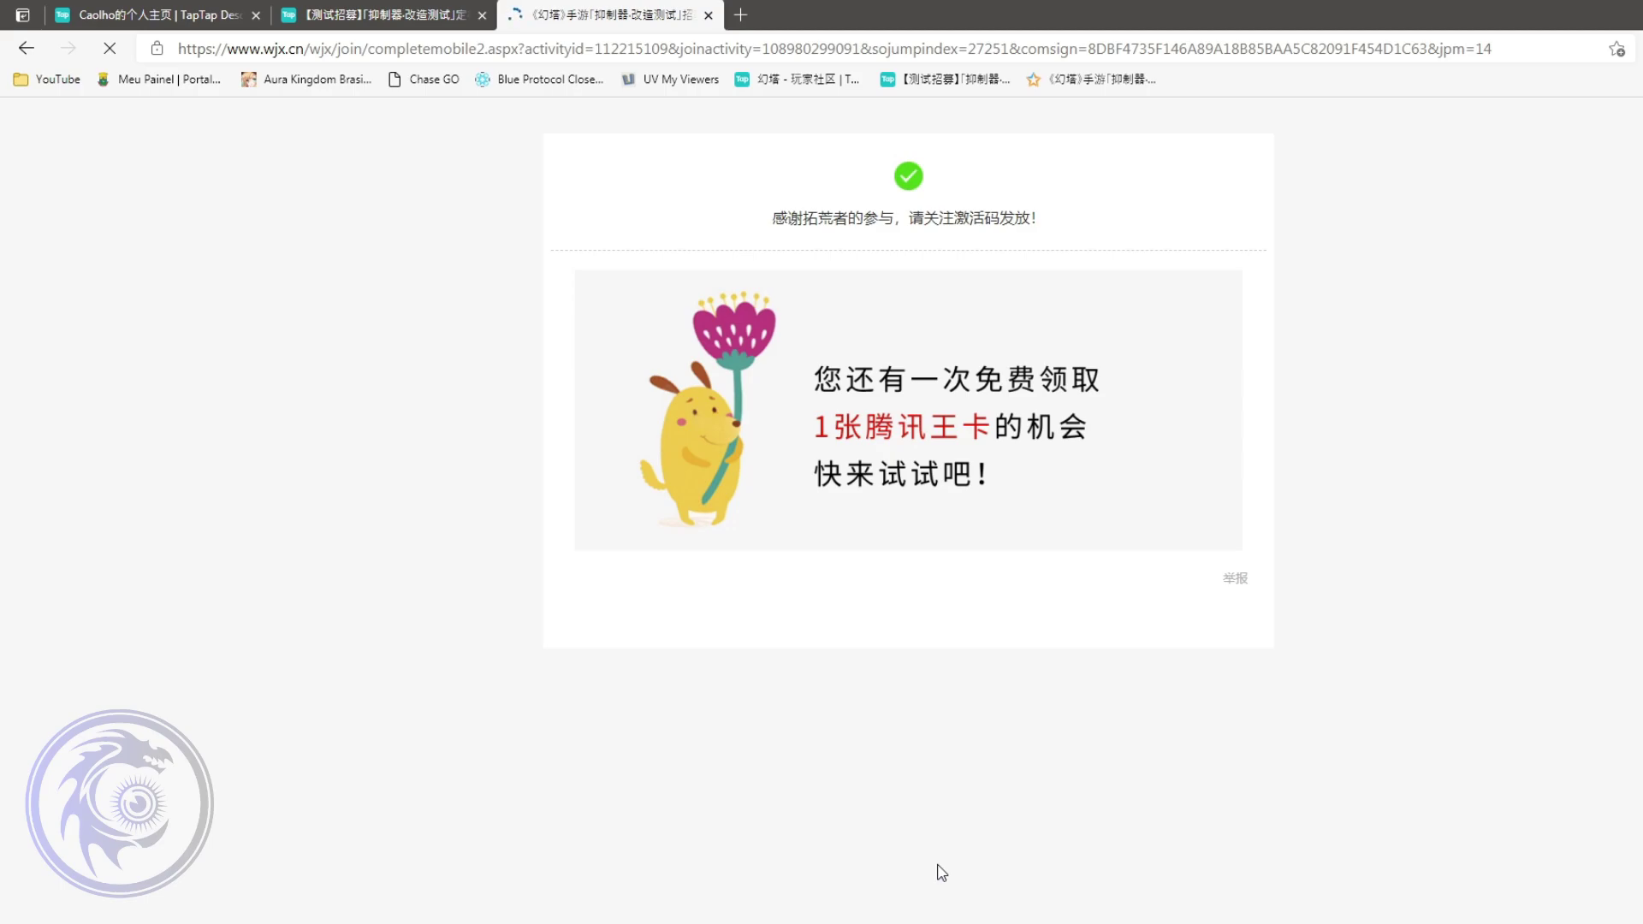
{"action": "right_click", "coordinate": [1398, 209]}
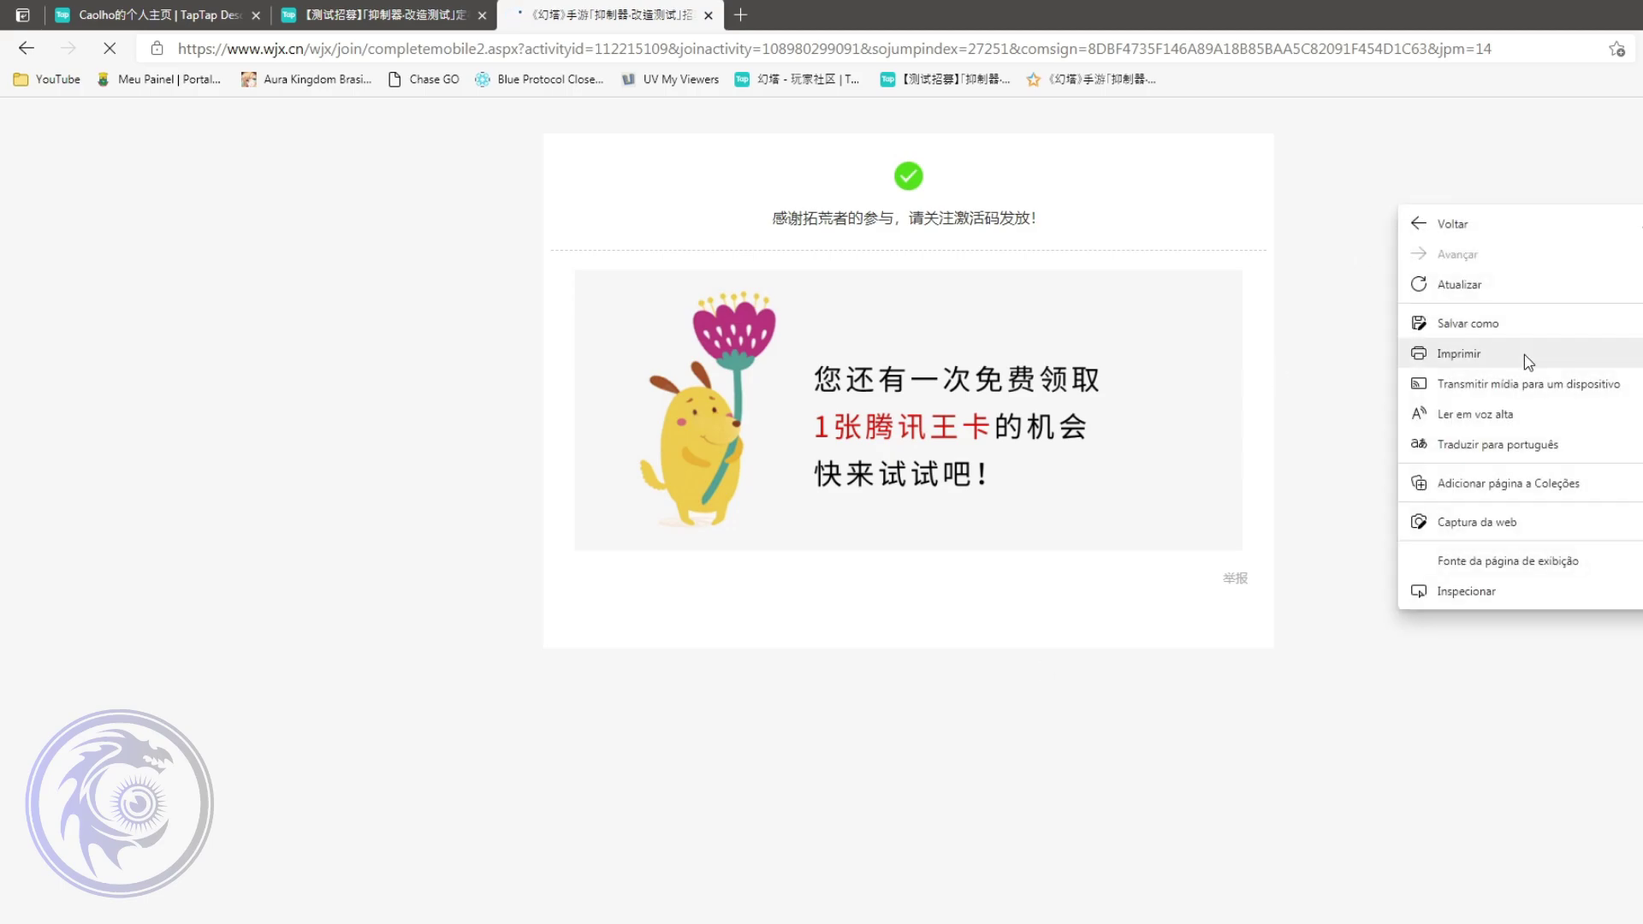
{"action": "left_click", "coordinate": [1617, 446]}
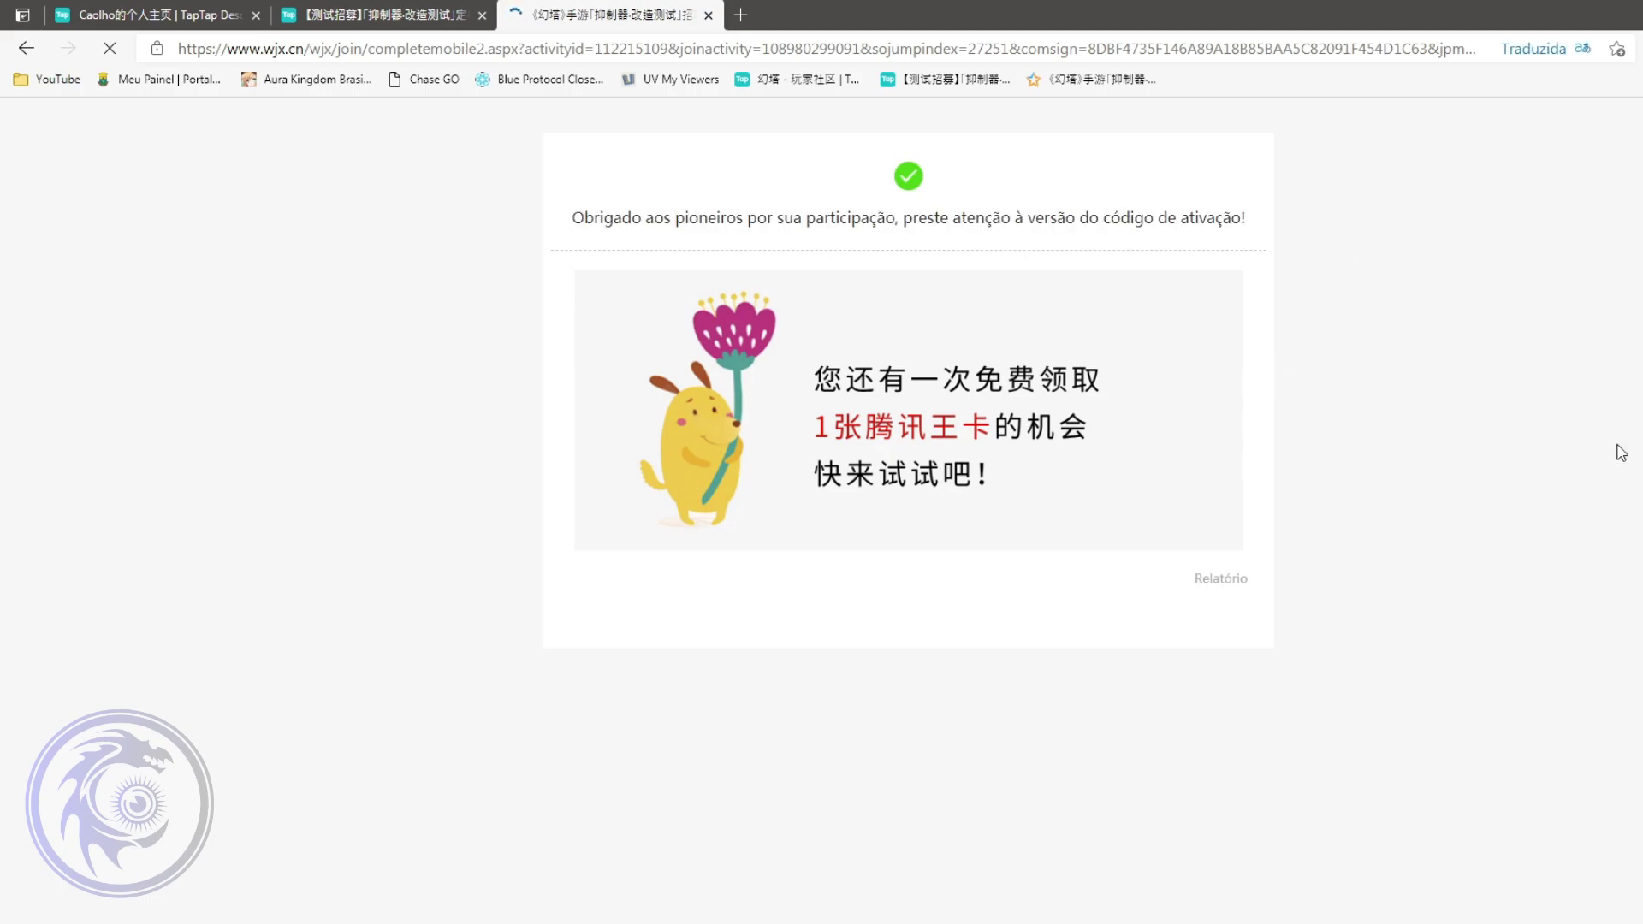